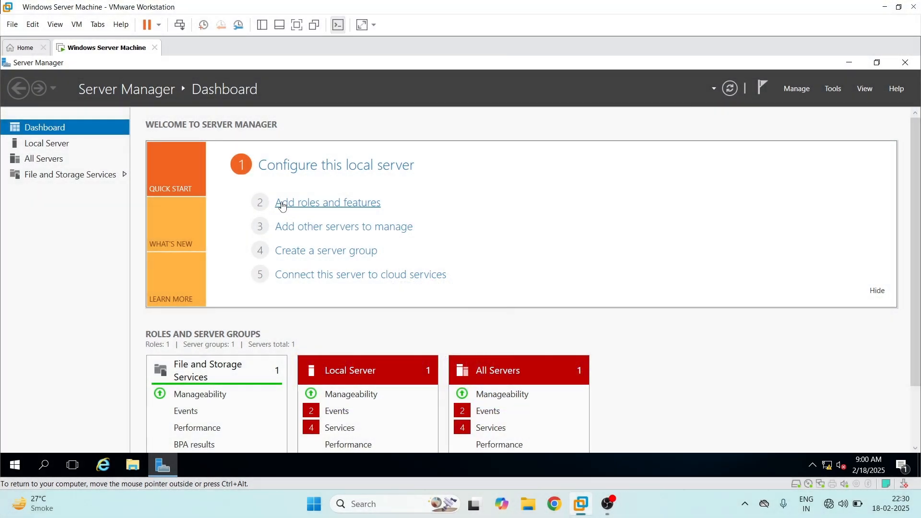
Choose the Active Directory Domain Services role for the local server, including its required features and management tools
left_click(284, 206)
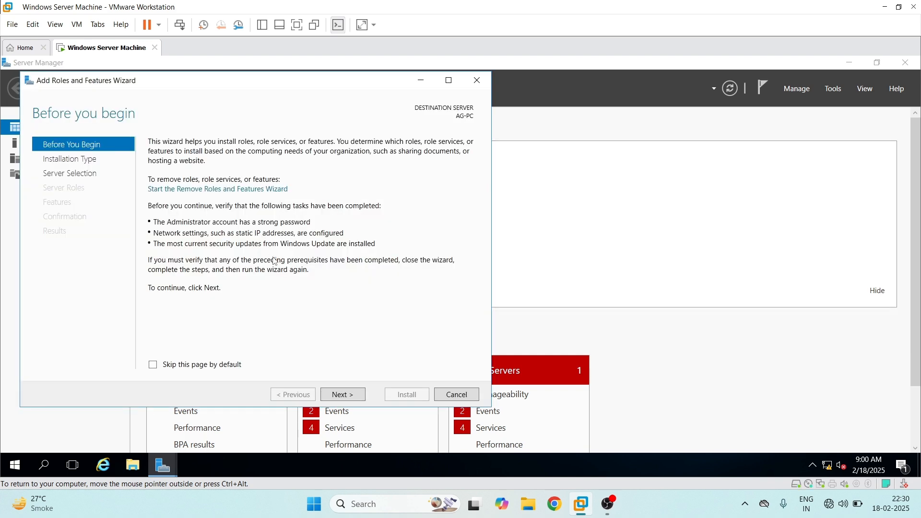
left_click(353, 396)
left_click(353, 395)
left_click(353, 395)
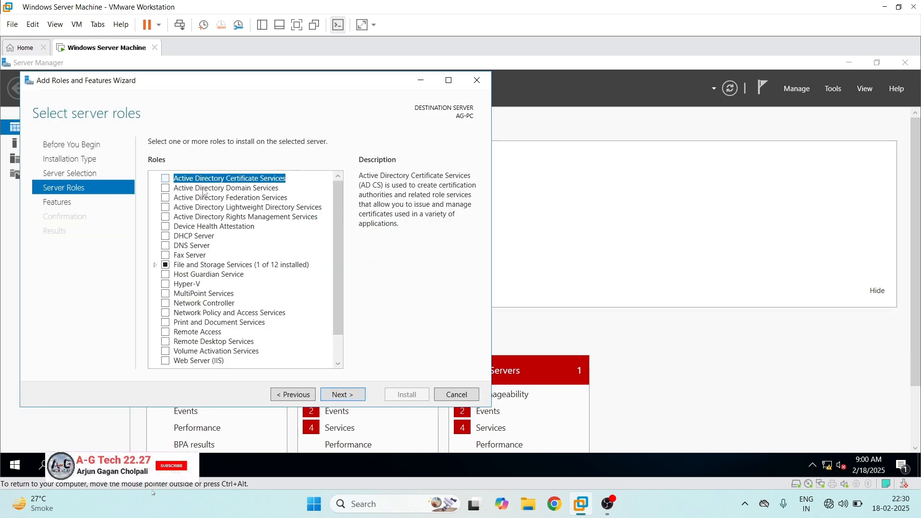
left_click(166, 188)
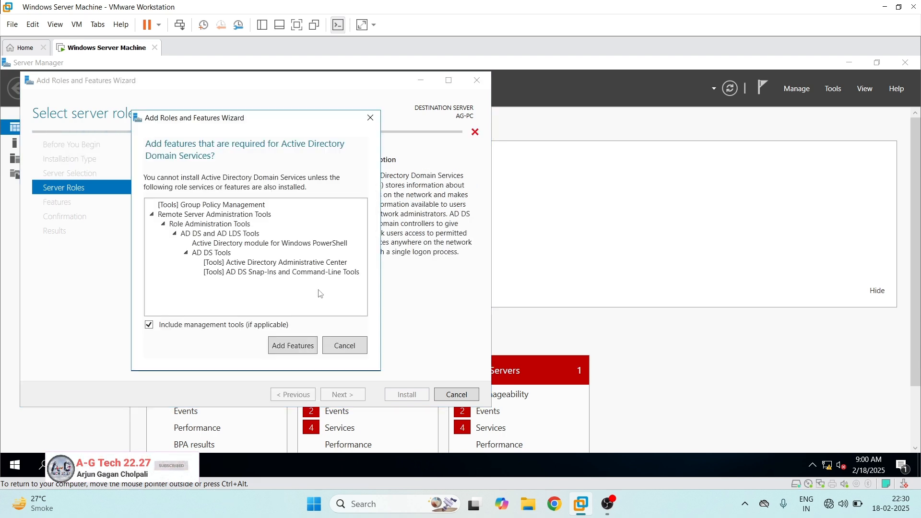
left_click(293, 345)
Install the selected role with the default feature selection and close the wizard once installation finishes
left_click(343, 393)
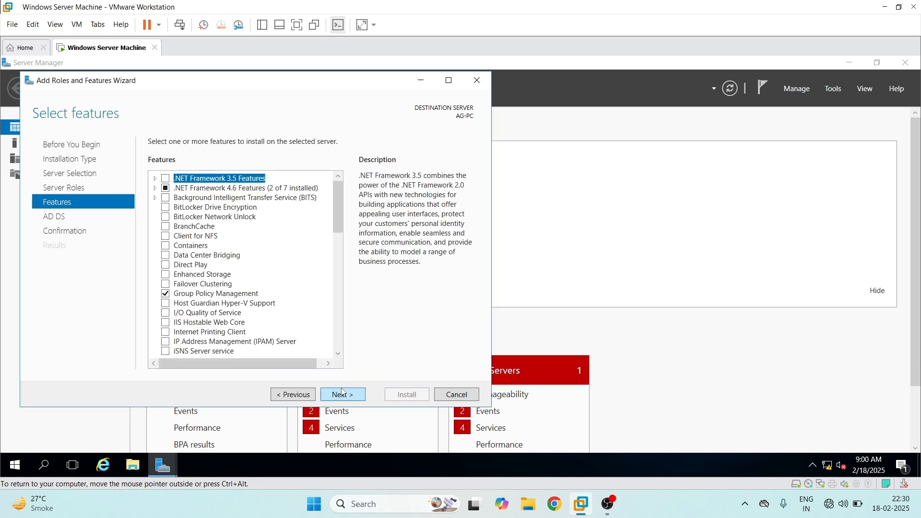
left_click(343, 394)
left_click(344, 394)
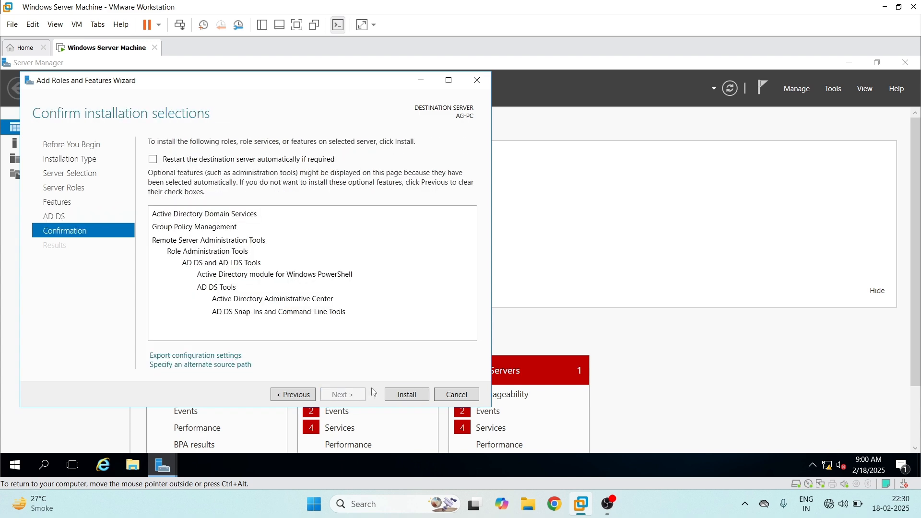
left_click(403, 396)
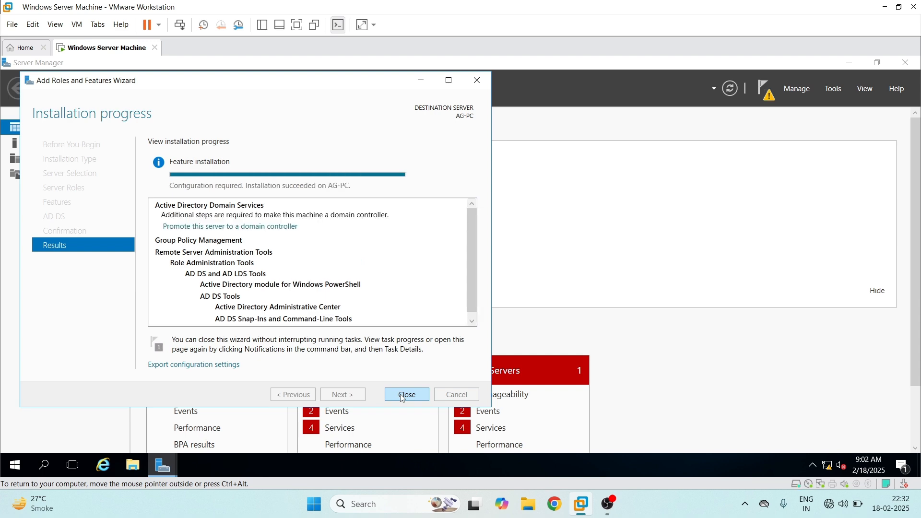
left_click(407, 395)
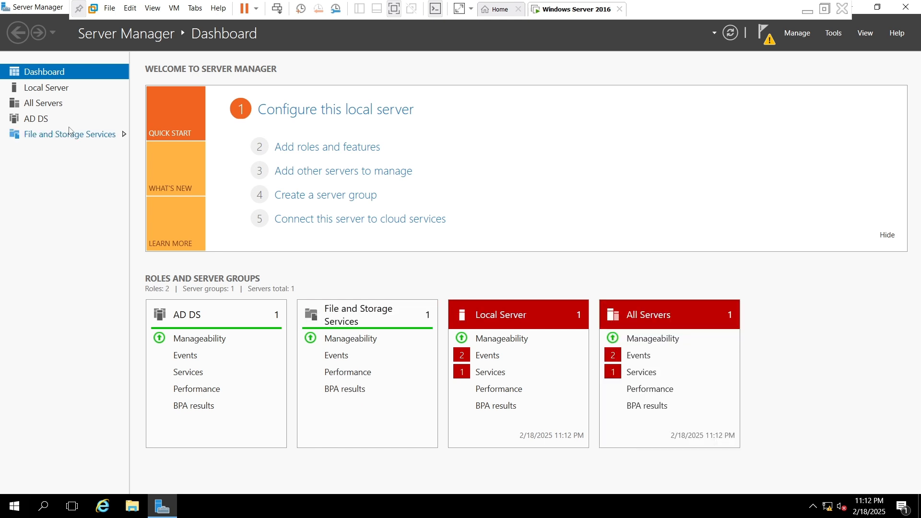
Start promoting the server to a domain controller, adding a new forest with root domain name ag.tech
left_click(46, 119)
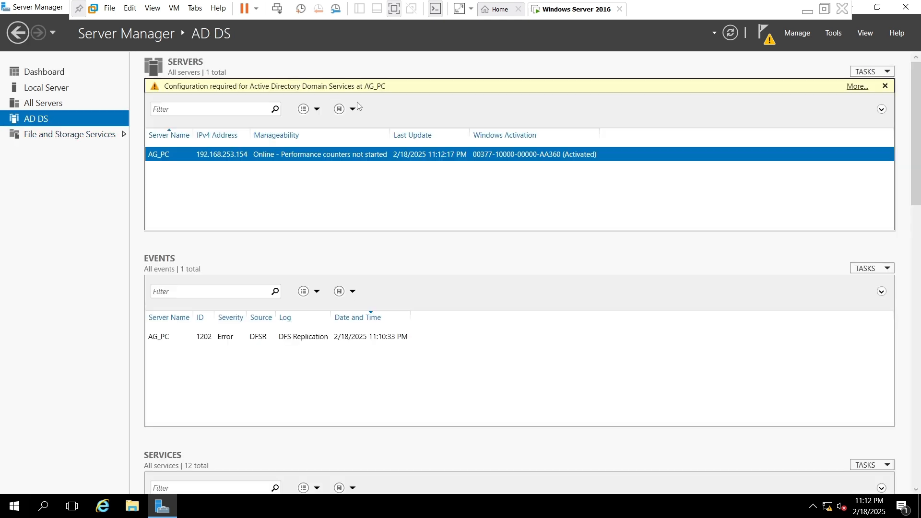
left_click(857, 86)
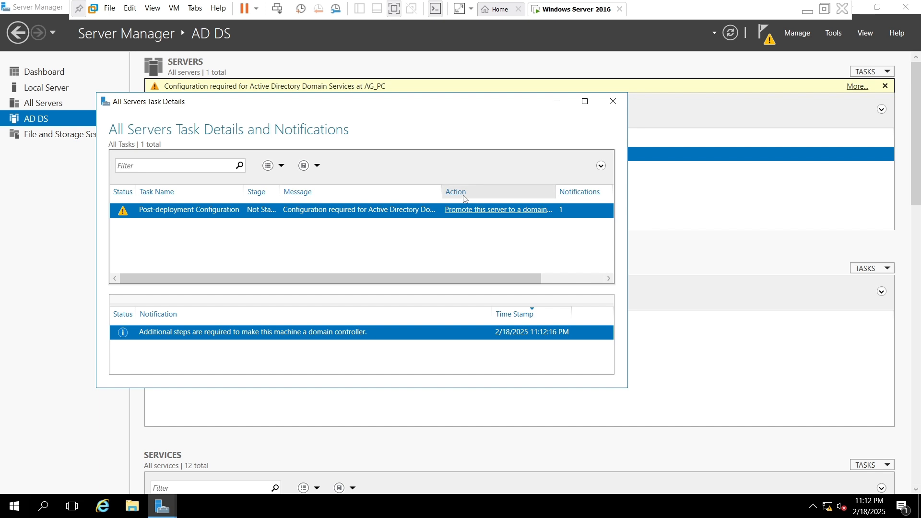
left_click(498, 212)
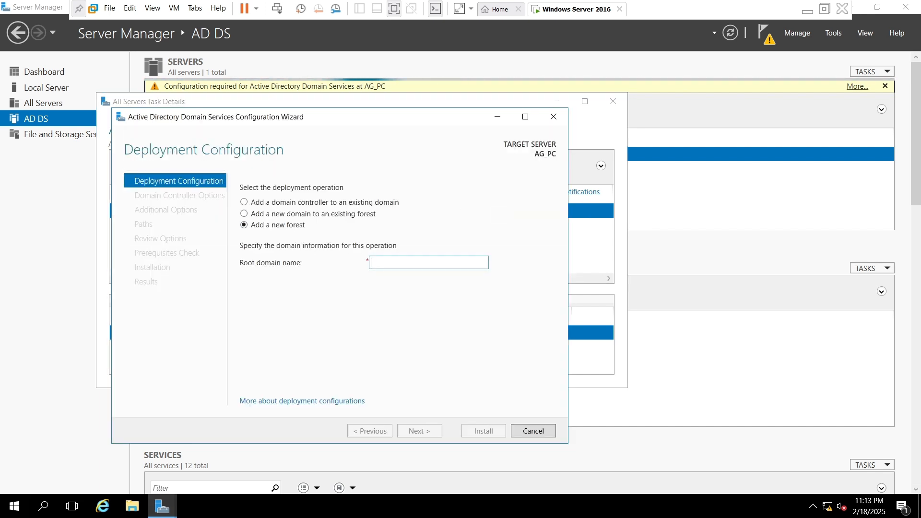
type("a")
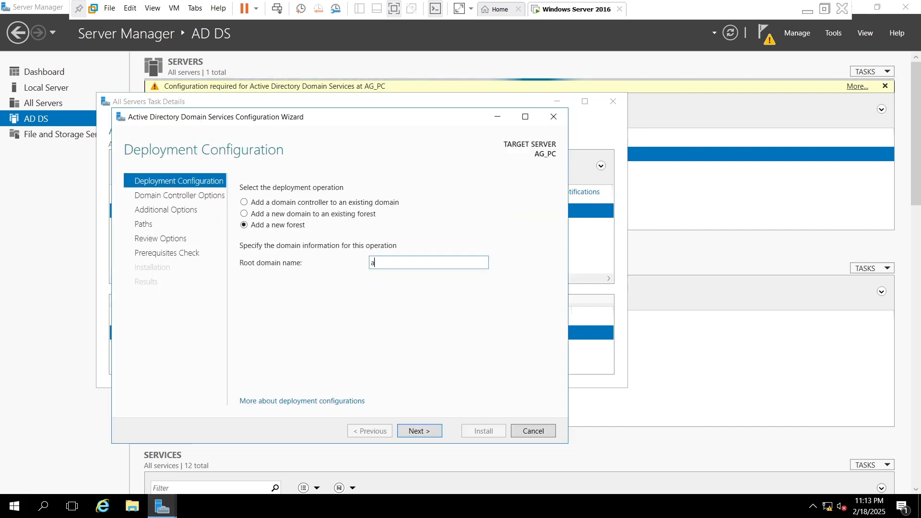
type("g.tech")
key("Return")
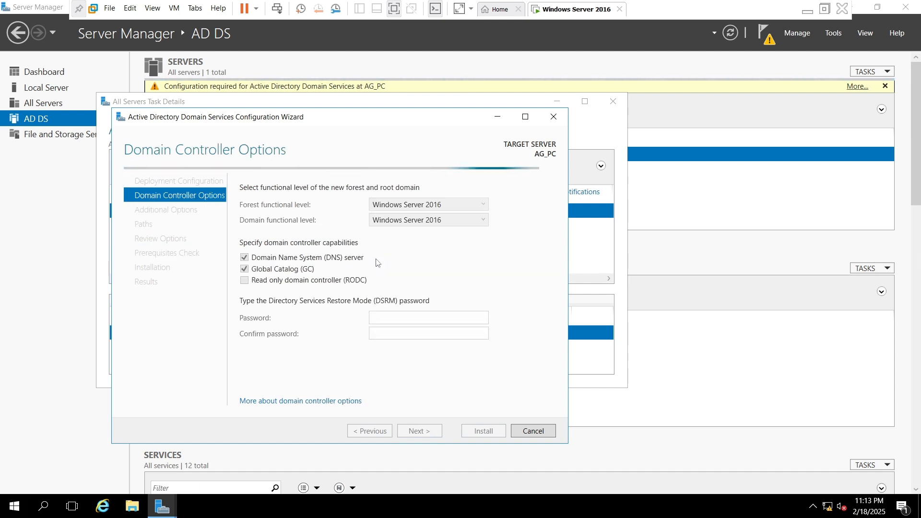
Enter and confirm the Directory Services Restore Mode password, keeping the default domain controller options
left_click(394, 317)
type("●●●")
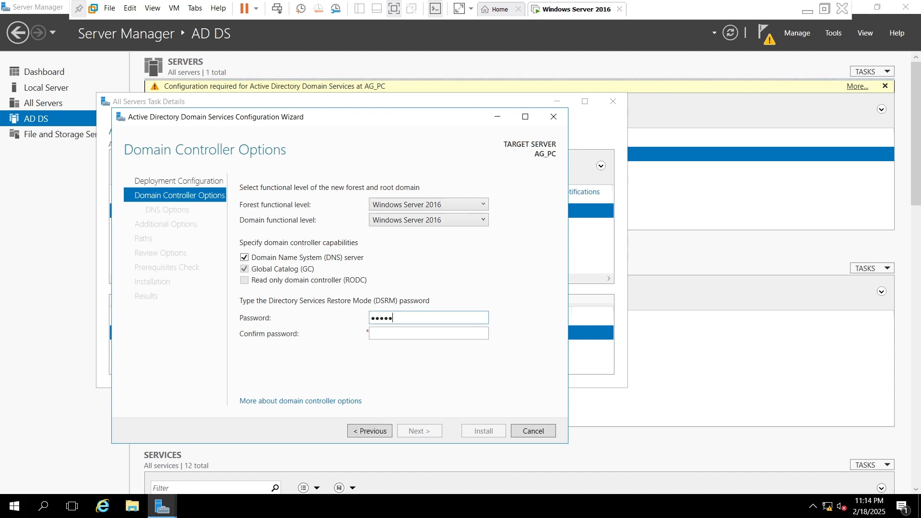
type("●●●●●●")
key("Tab")
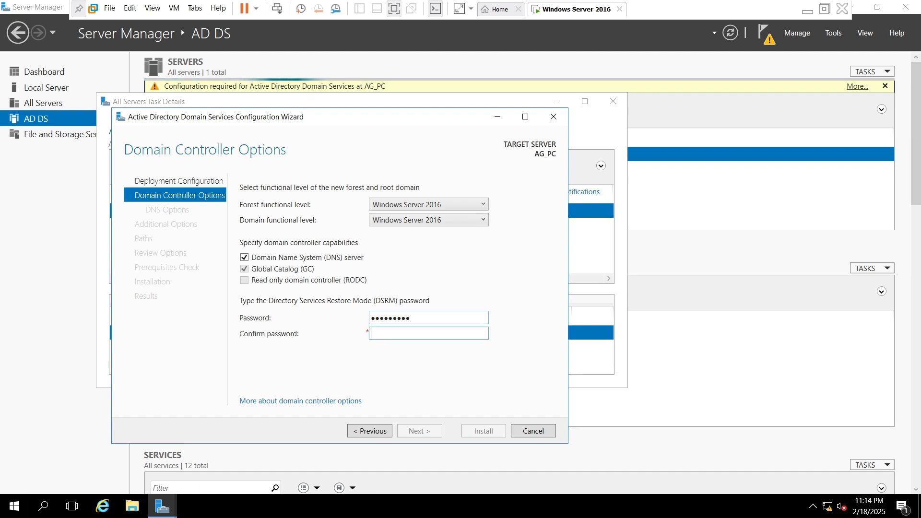
type("●●●●●●●●●")
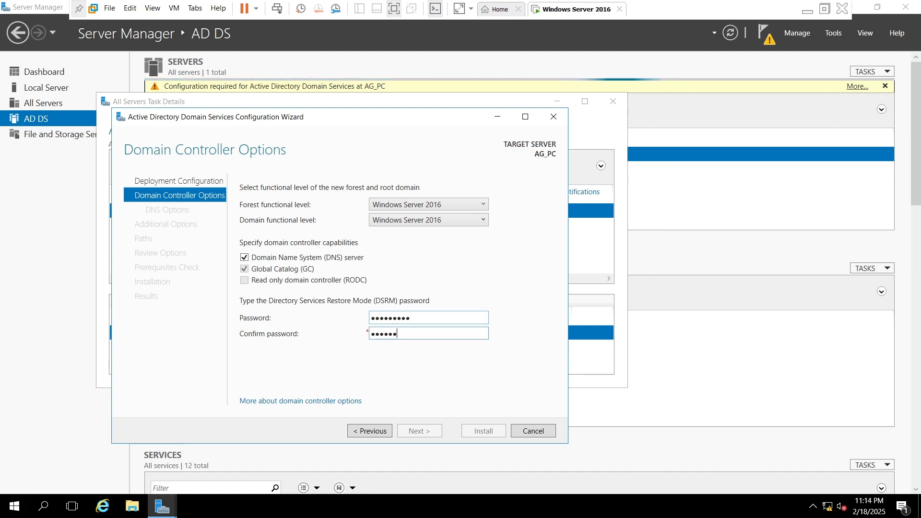
type("●")
key("Return")
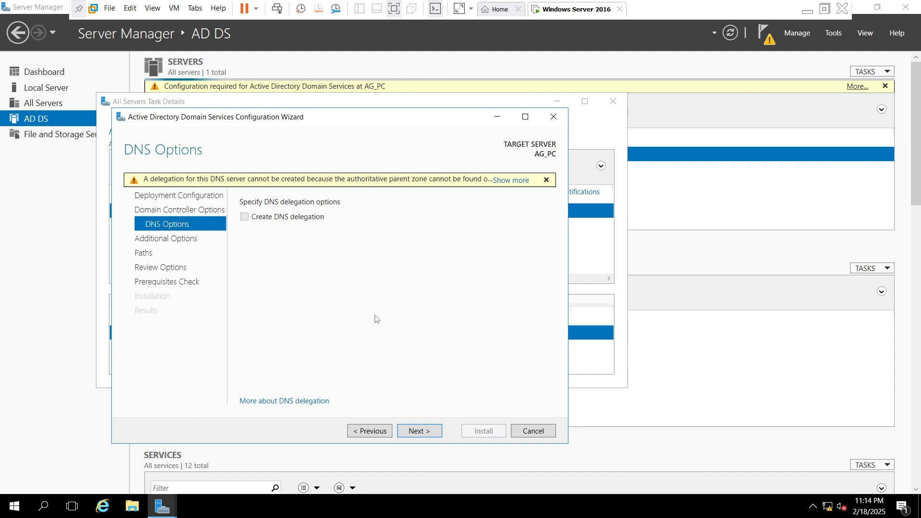
Accept the default DNS, NetBIOS name and path settings, and install the domain controller configuration
key("Return")
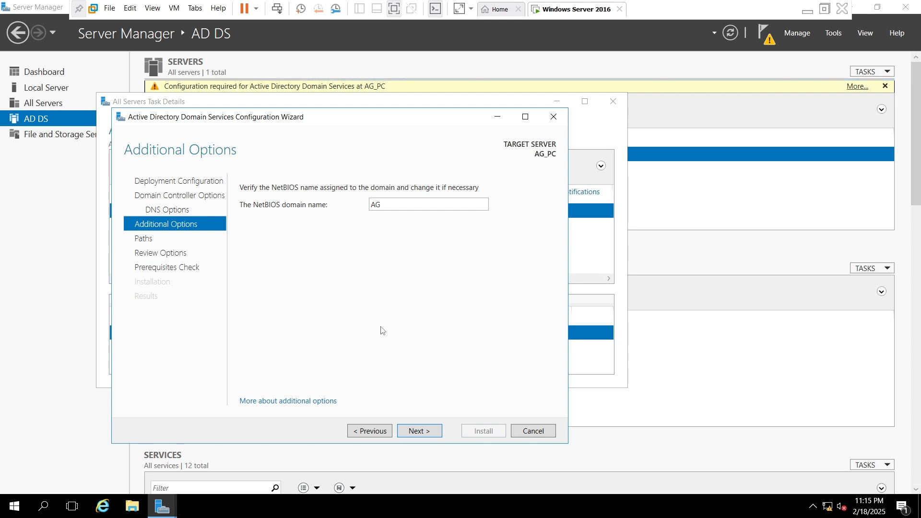
left_click(420, 431)
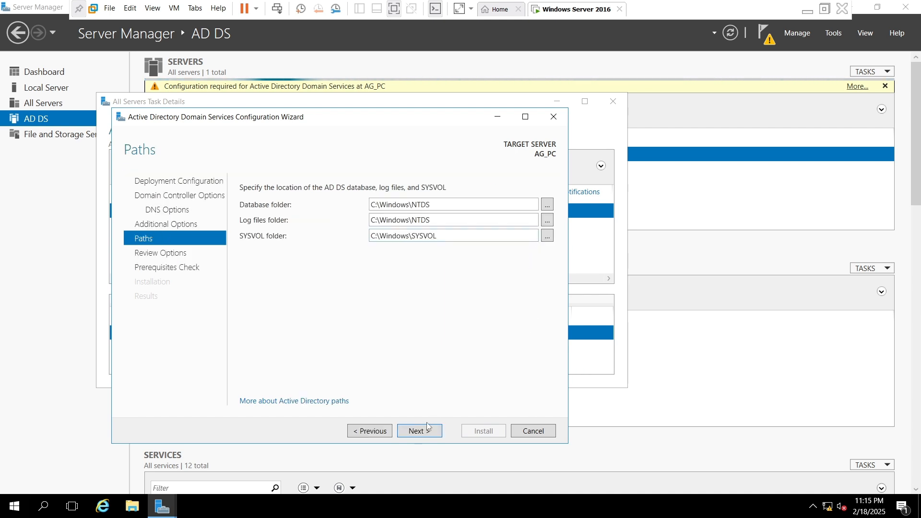
left_click(421, 431)
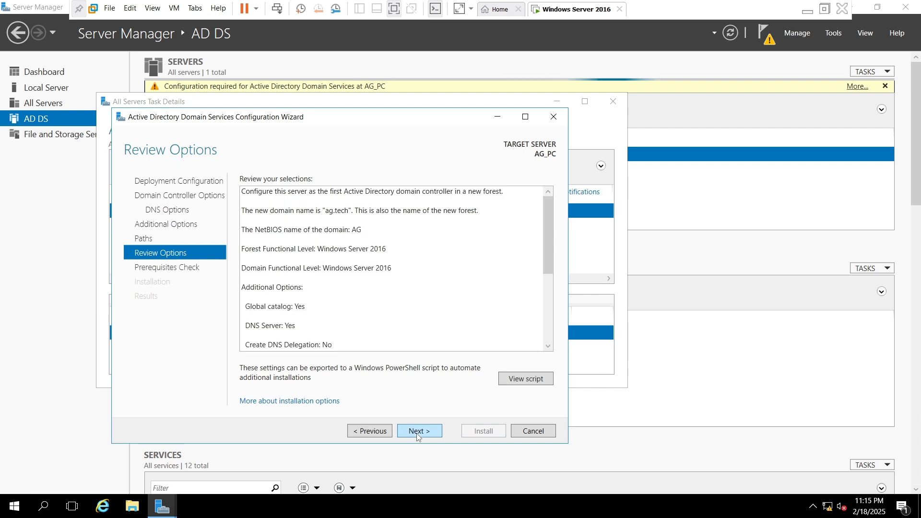
left_click(418, 432)
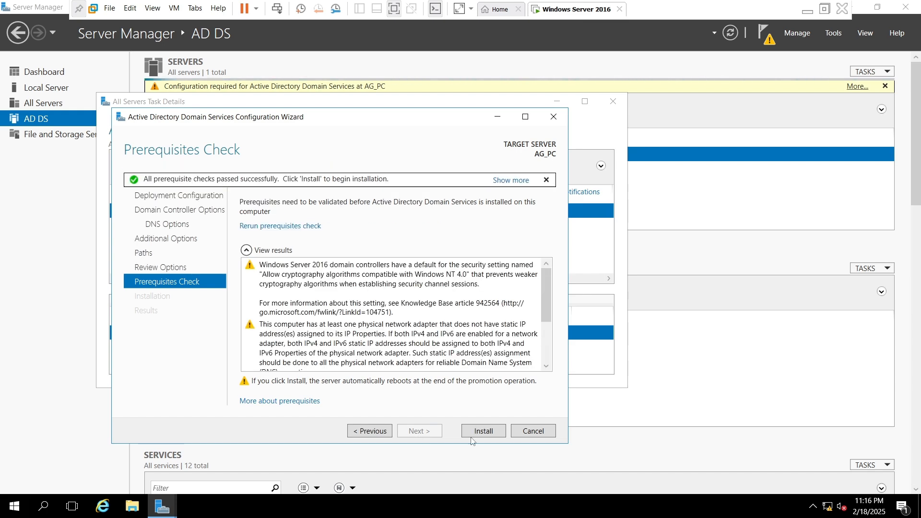
left_click(489, 437)
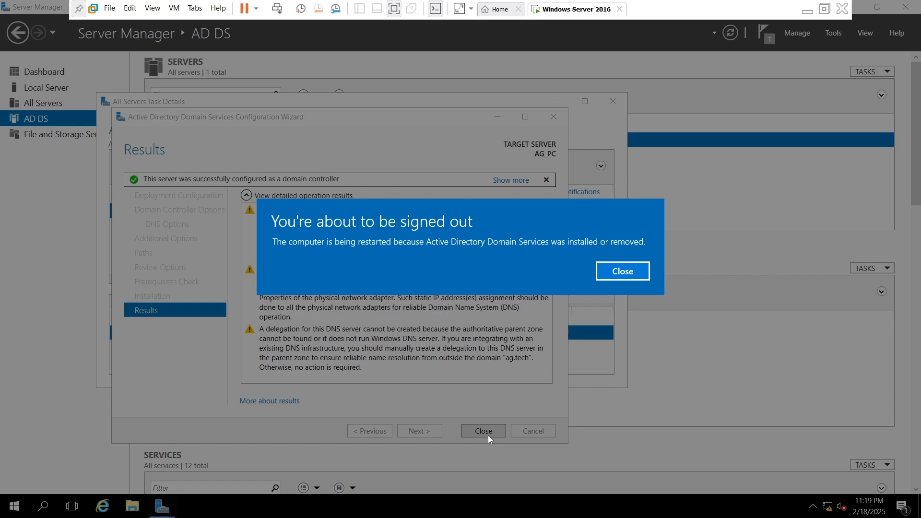
Dismiss the restart notice and close the configuration results and task details windows
left_click(624, 271)
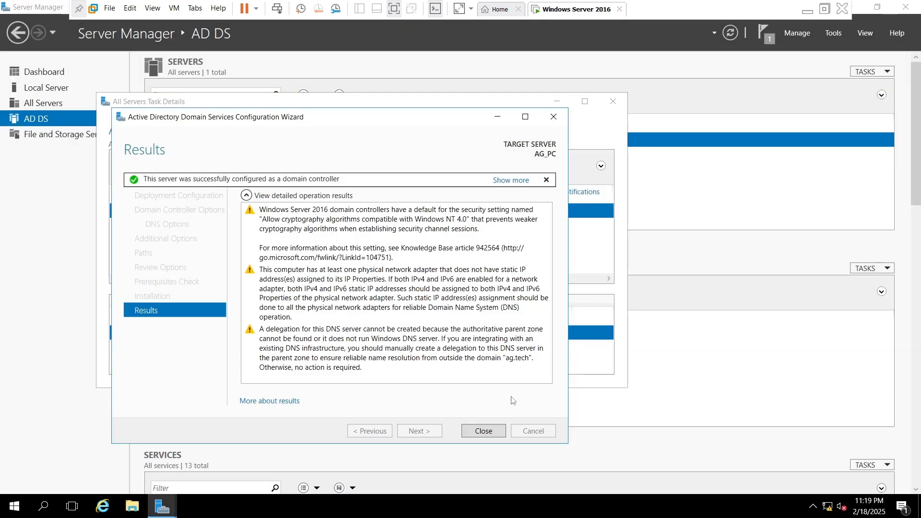
left_click(484, 431)
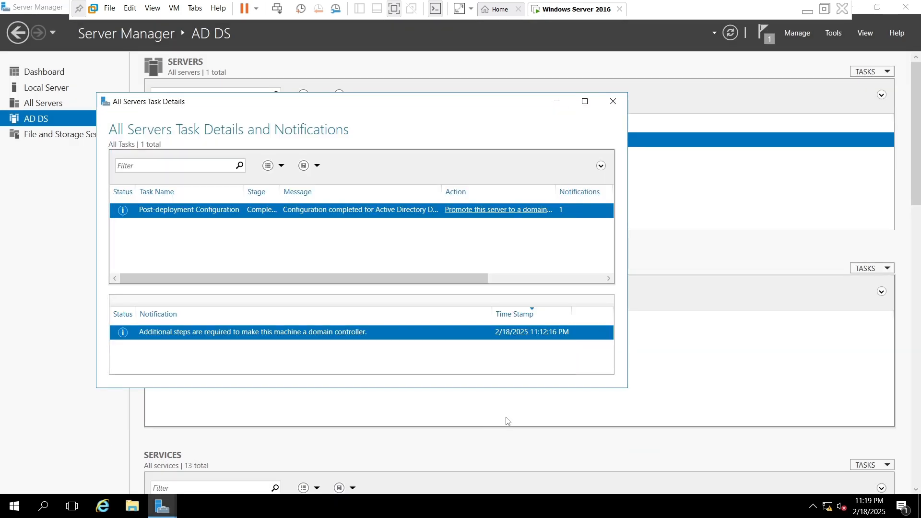
left_click(613, 103)
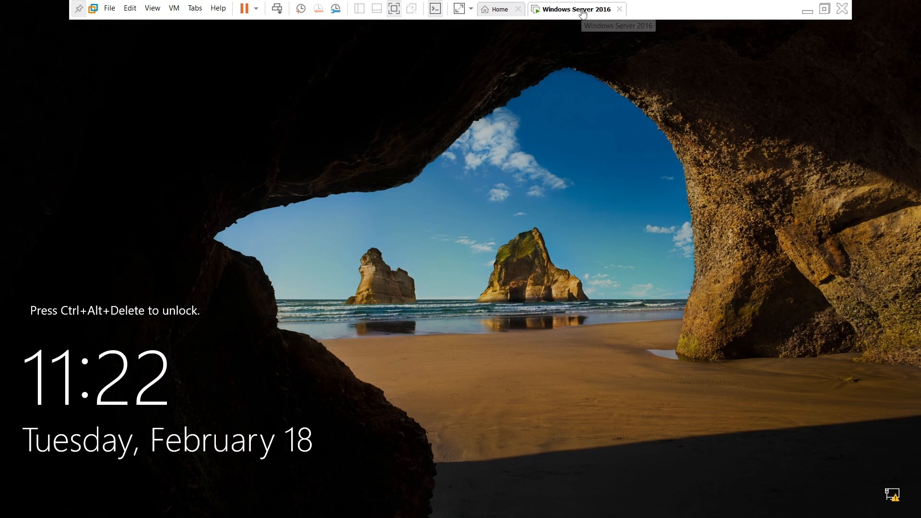
Unlock the restarted server and sign in to the AG domain Administrator account with the account password
right_click(583, 13)
left_click(637, 78)
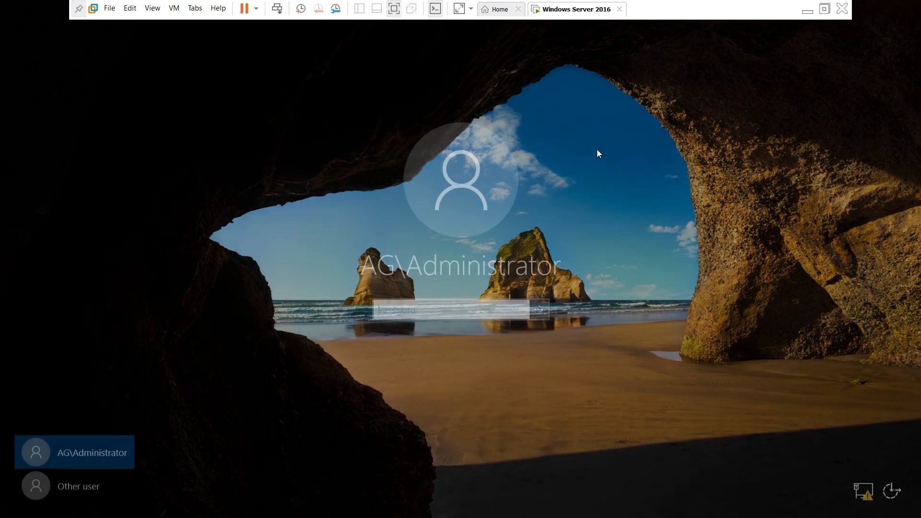
type("P")
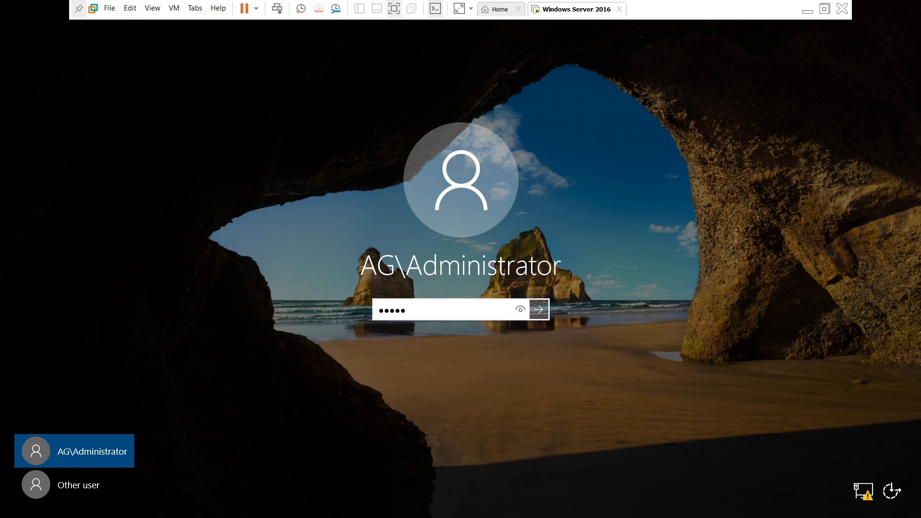
key("Return")
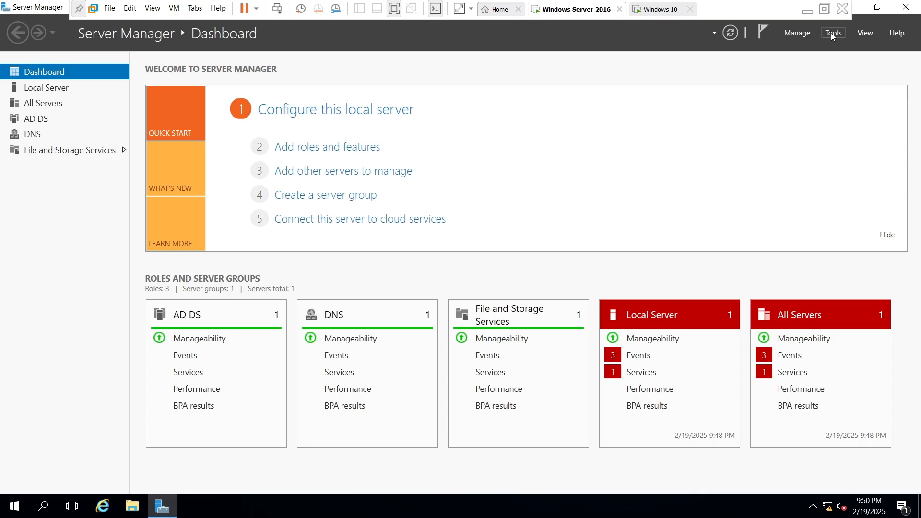
Open Active Directory Users and Computers and display the Users container of the ag.tech domain
left_click(832, 33)
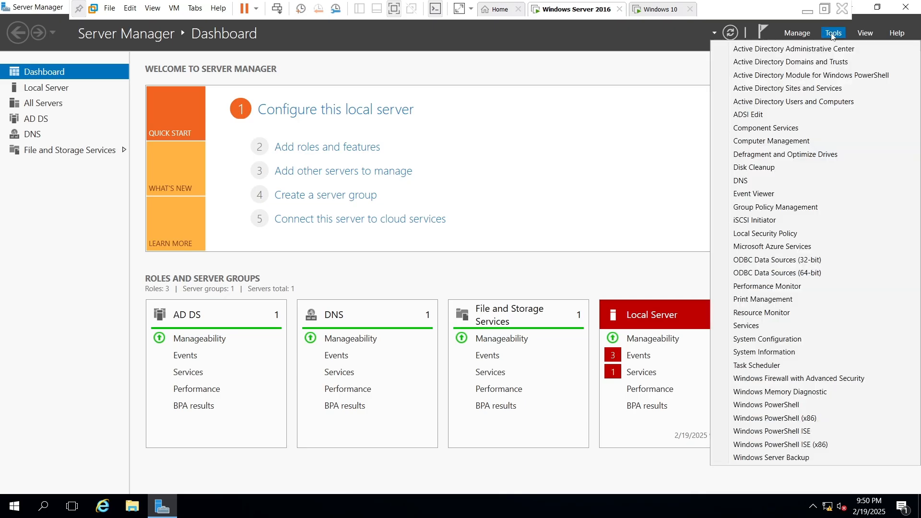
left_click(770, 103)
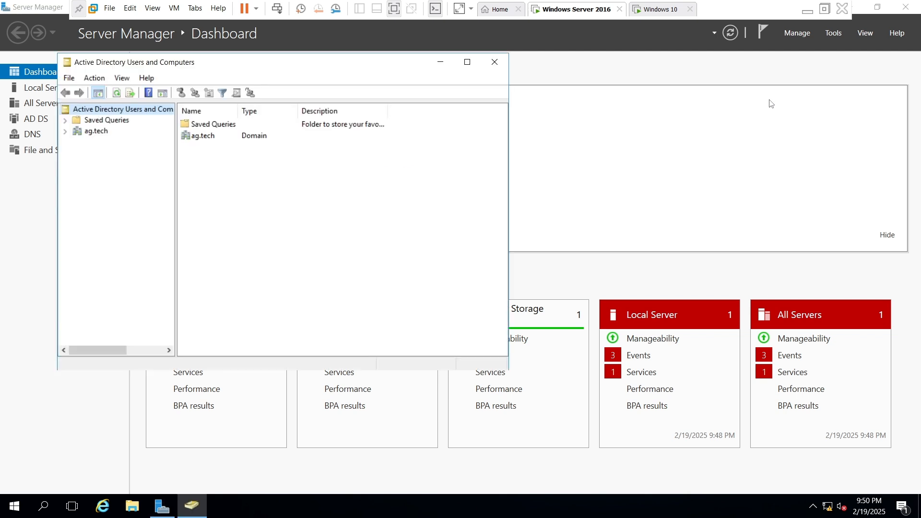
left_click(66, 132)
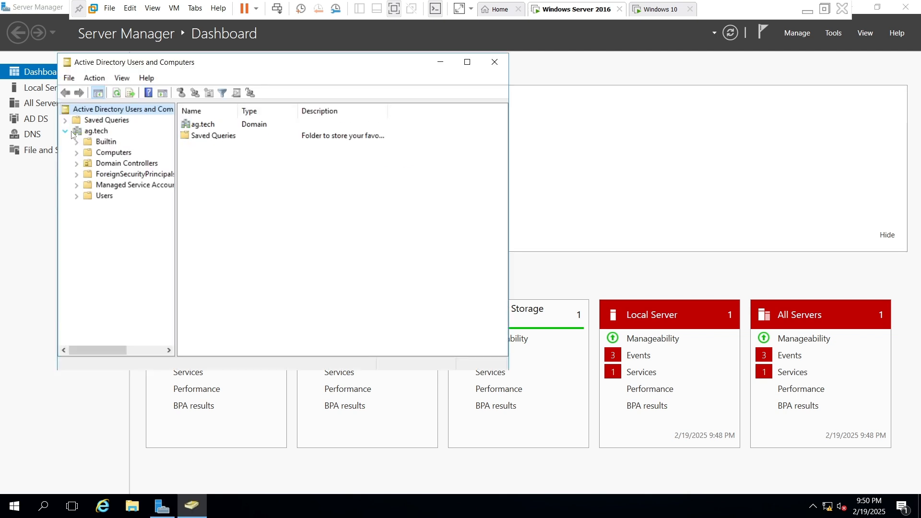
left_click(102, 196)
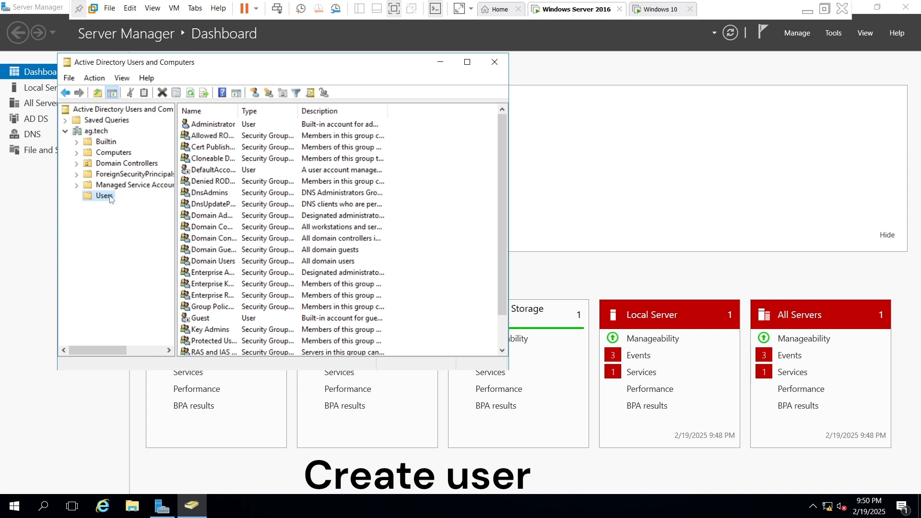
Start a new user in the Users container of ag.tech with first name user1, and fill in the user logon name
right_click(110, 198)
mouse_move(158, 234)
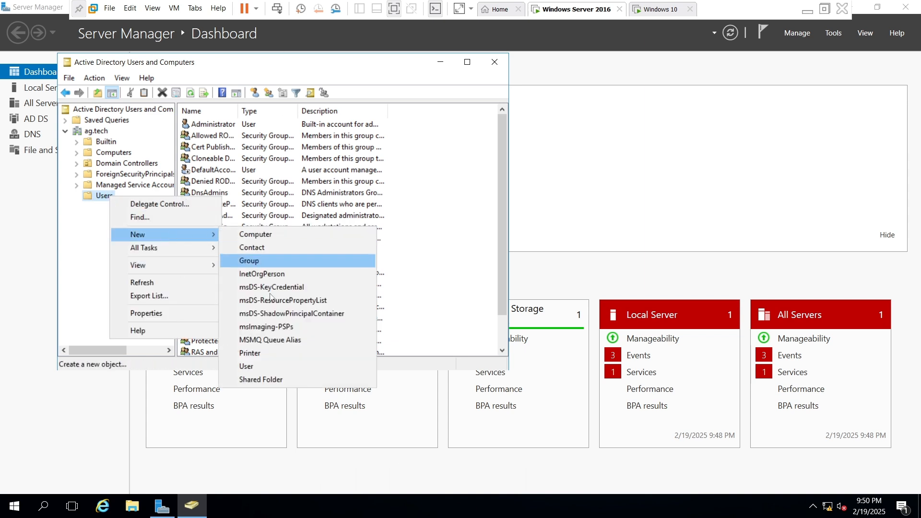
left_click(259, 367)
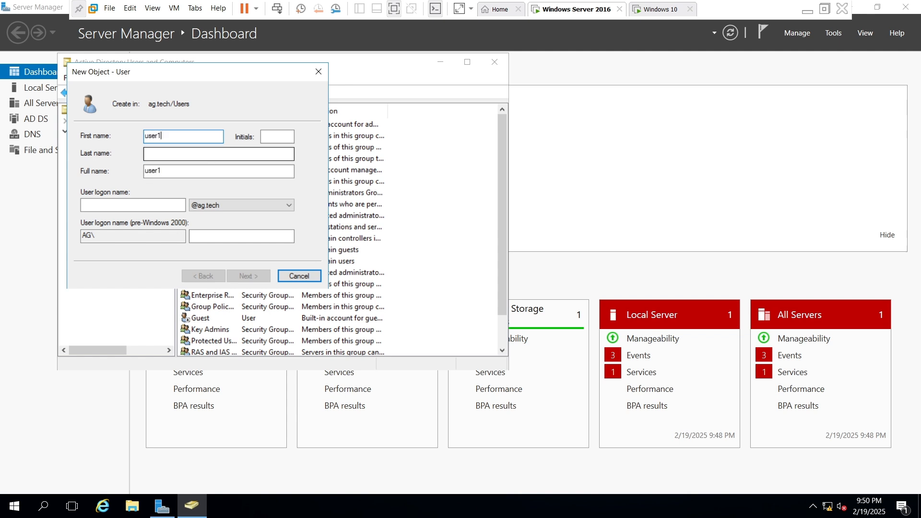
key("Tab")
key("Tab")
key("Tab")
key("Tab")
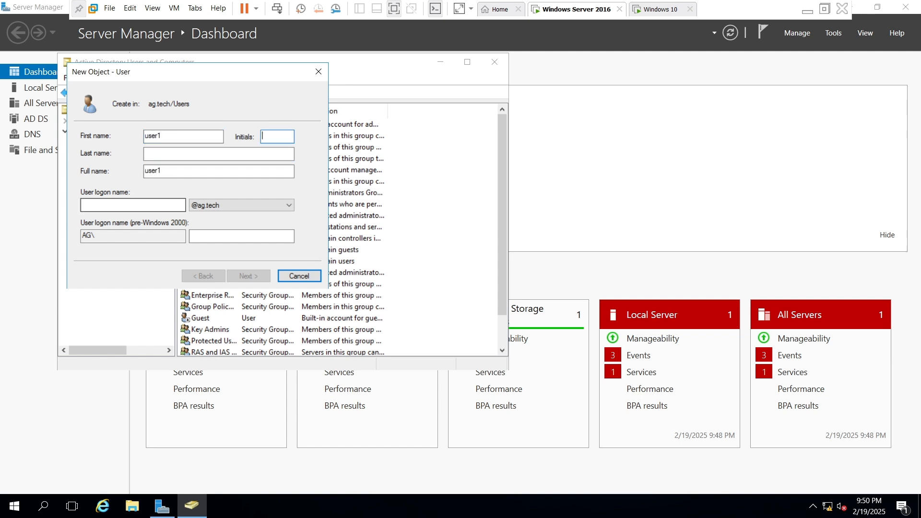
type("user")
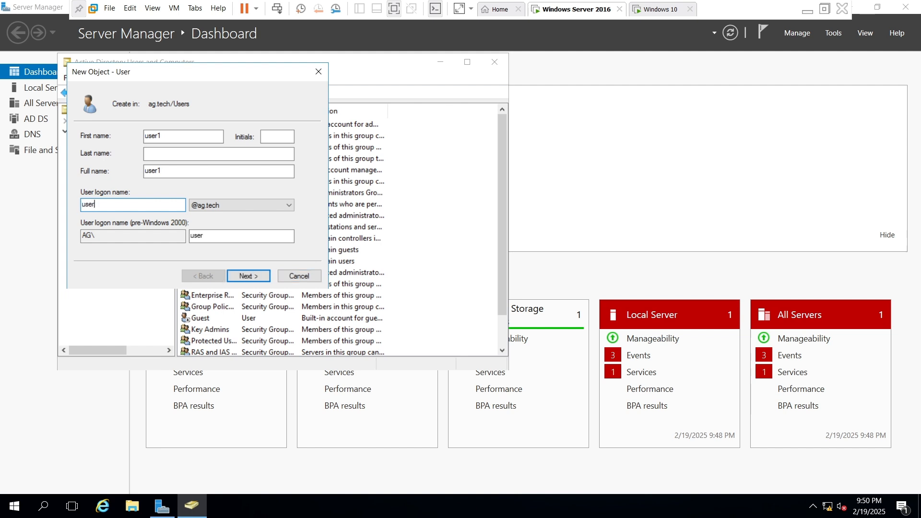
left_click(248, 276)
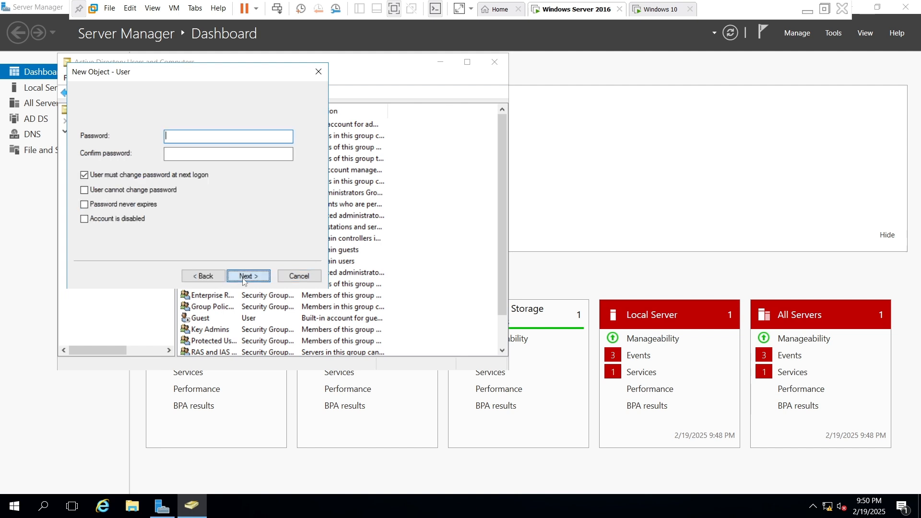
Set the new account's password to never expire and prevent the user from changing it
left_click(85, 191)
left_click(570, 297)
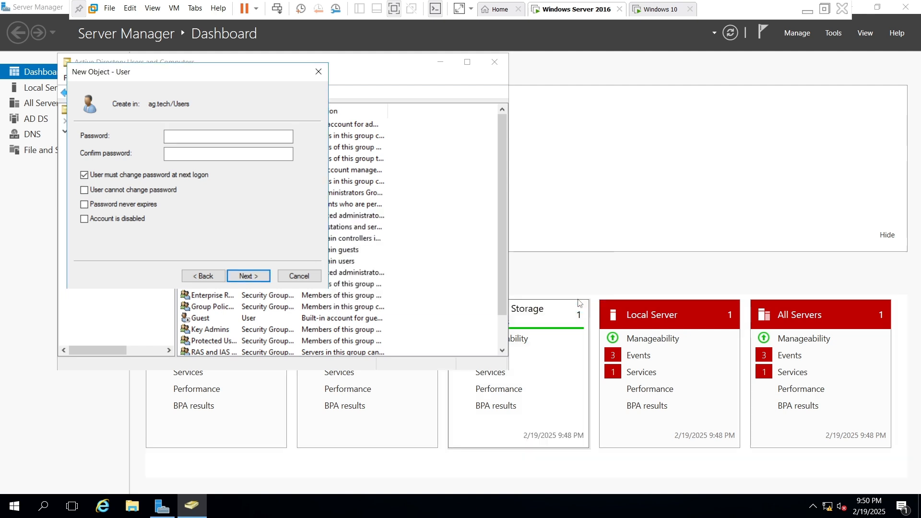
left_click(84, 206)
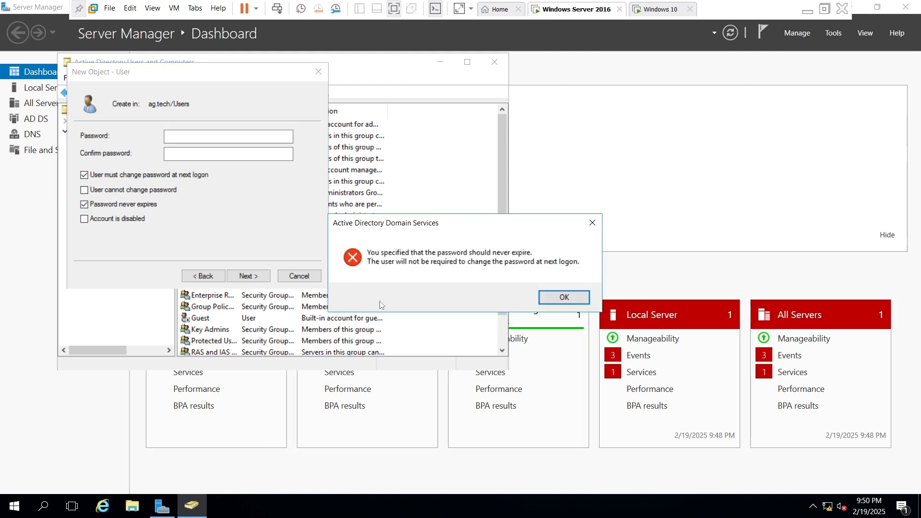
left_click(569, 297)
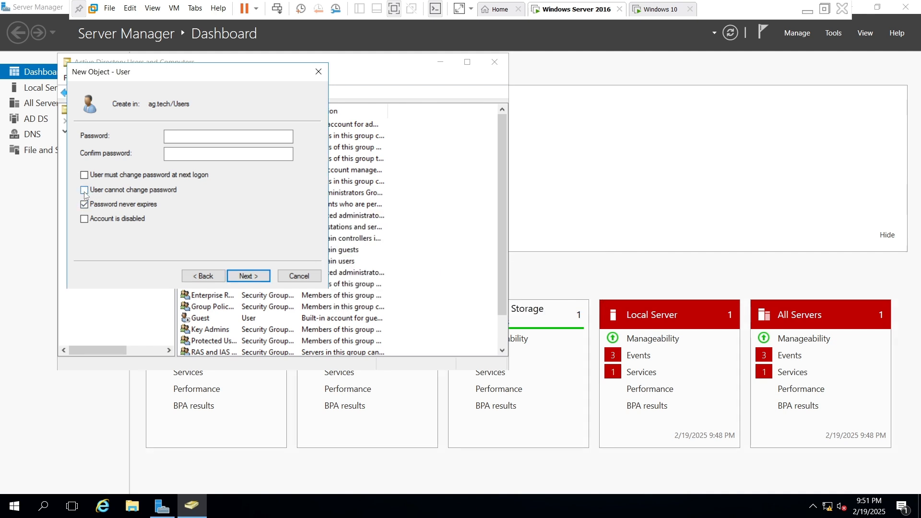
Enter and confirm the account password for user1 and finish creating the user
left_click(197, 136)
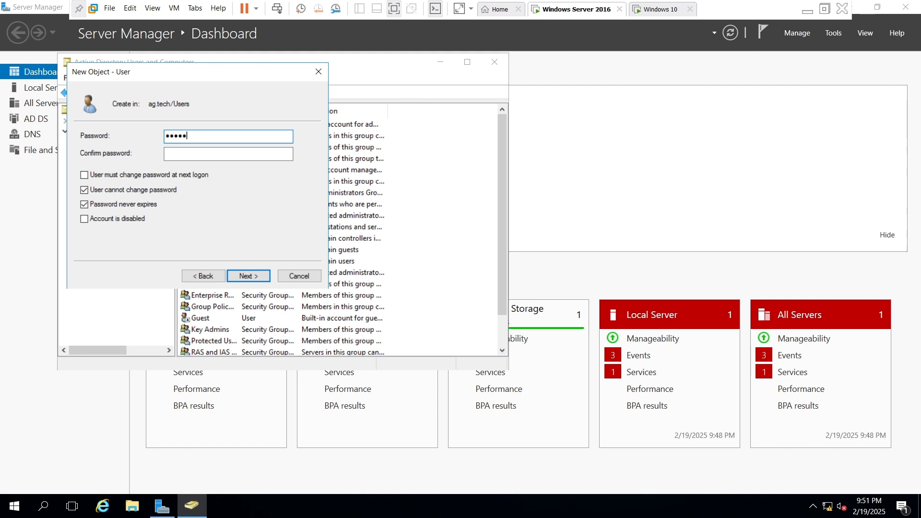
type("1")
key("Tab")
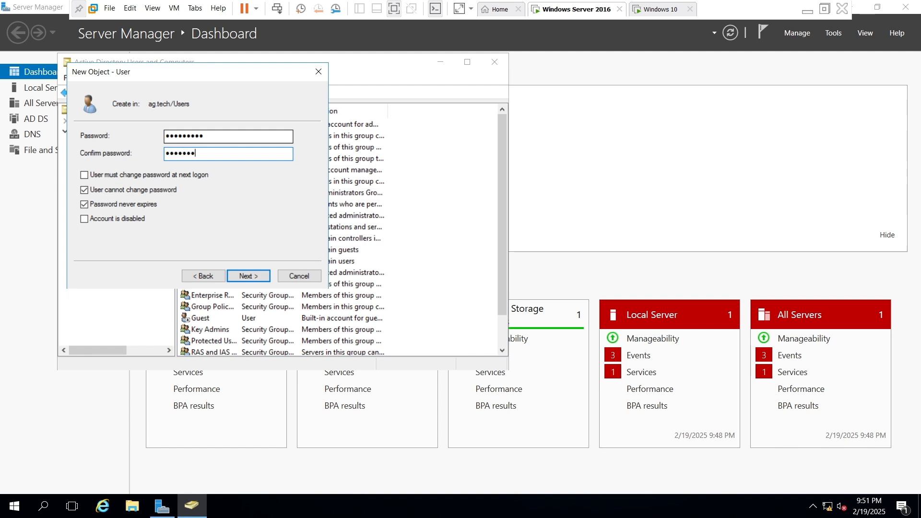
key("Return")
key("Return")
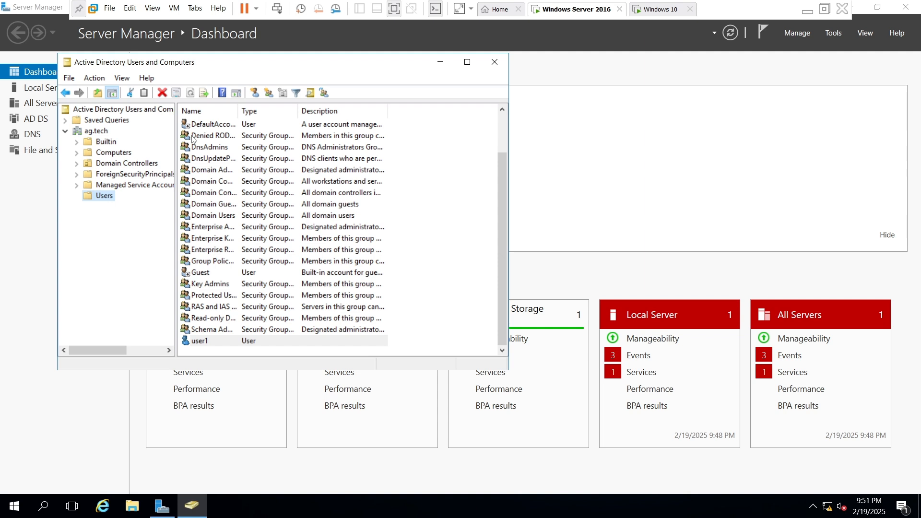
Start another user in the Users container with first name user2, last name ag and logon name user2
right_click(93, 199)
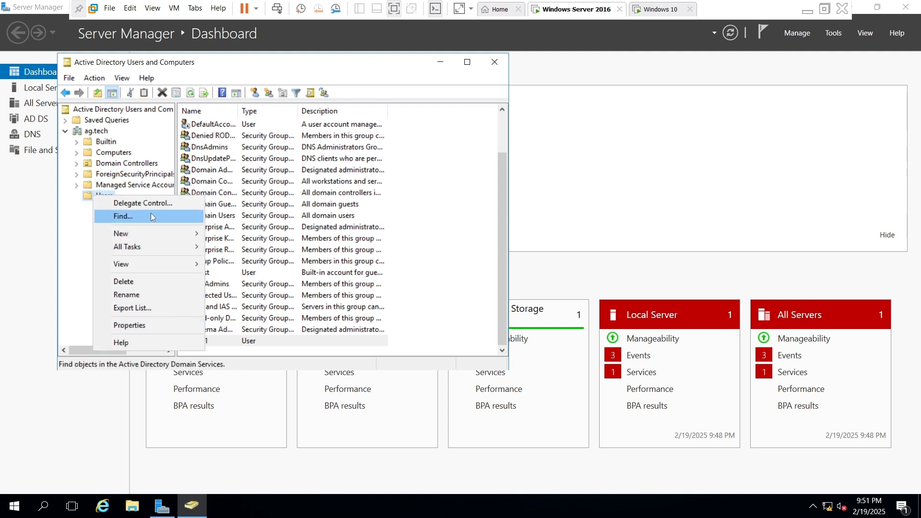
mouse_move(131, 235)
left_click(253, 368)
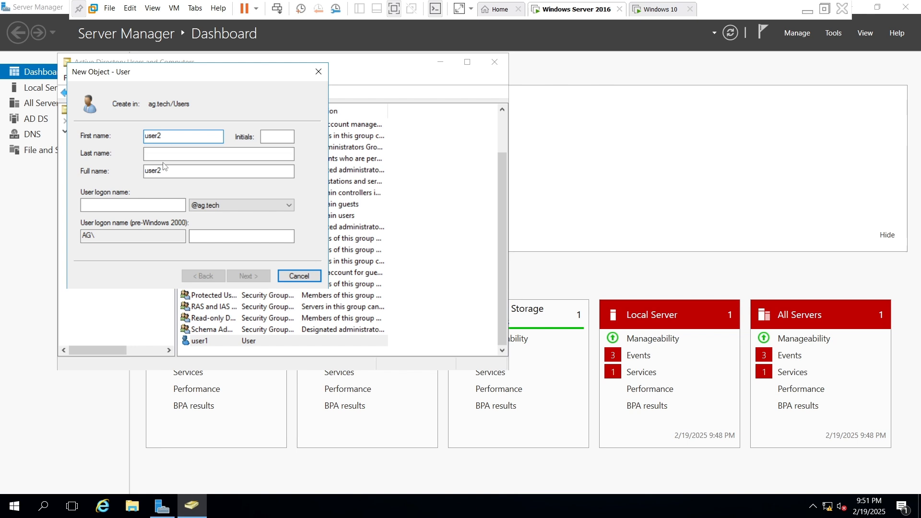
left_click(163, 155)
left_click(133, 205)
type("user2")
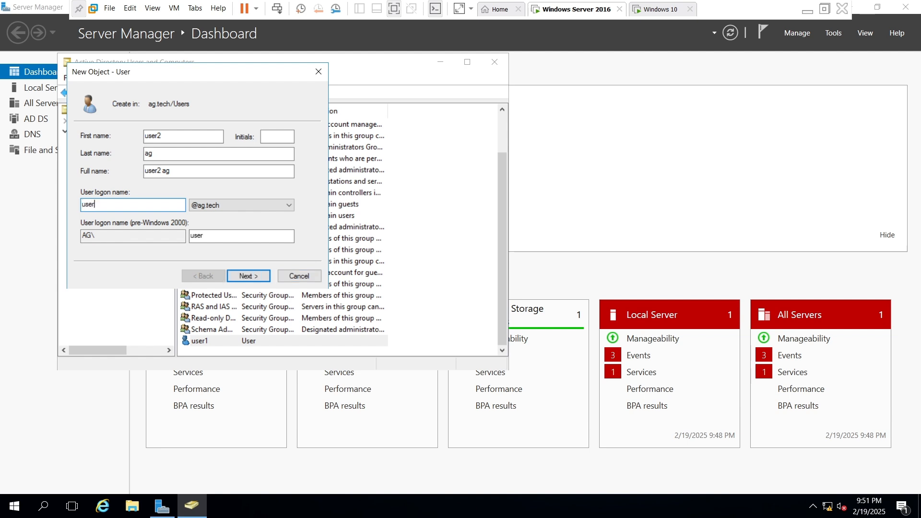
left_click(242, 277)
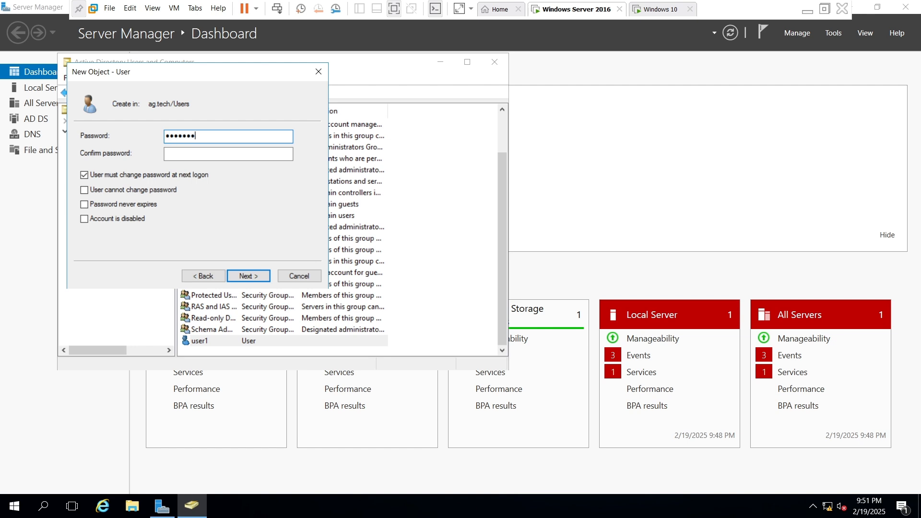
Enter and confirm user2's account password, enable Password never expires and User cannot change password, and create the user
key("Tab")
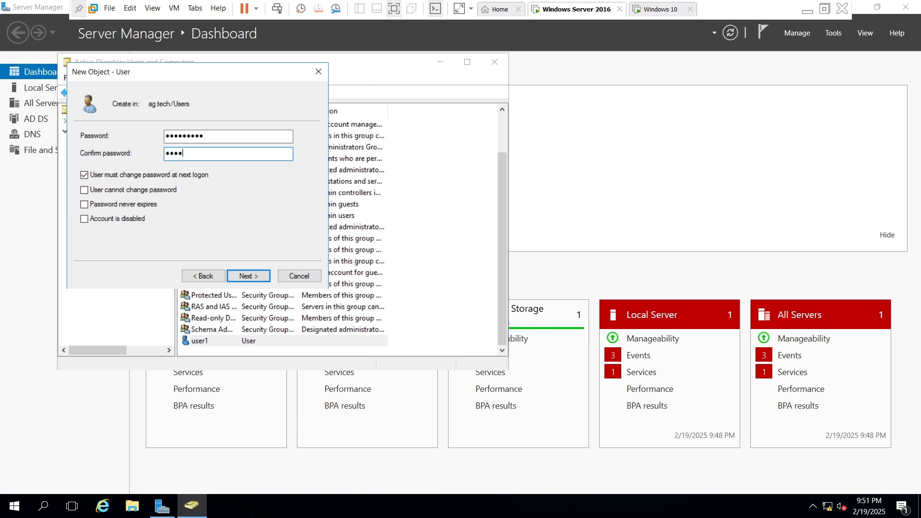
left_click(84, 205)
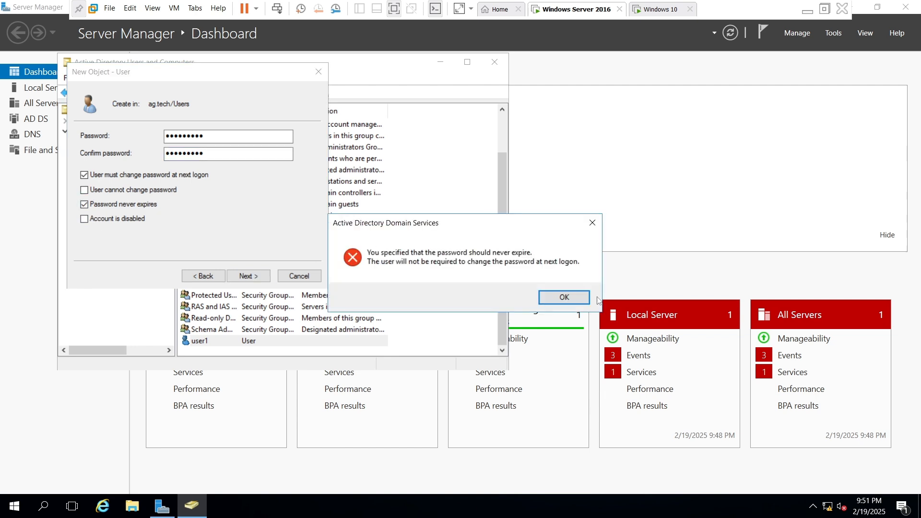
left_click(568, 298)
left_click(85, 191)
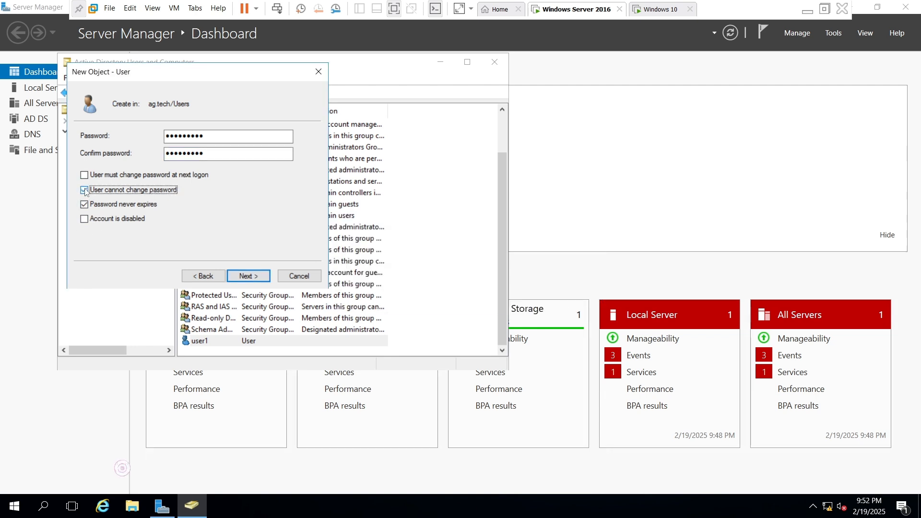
left_click(248, 277)
left_click(248, 277)
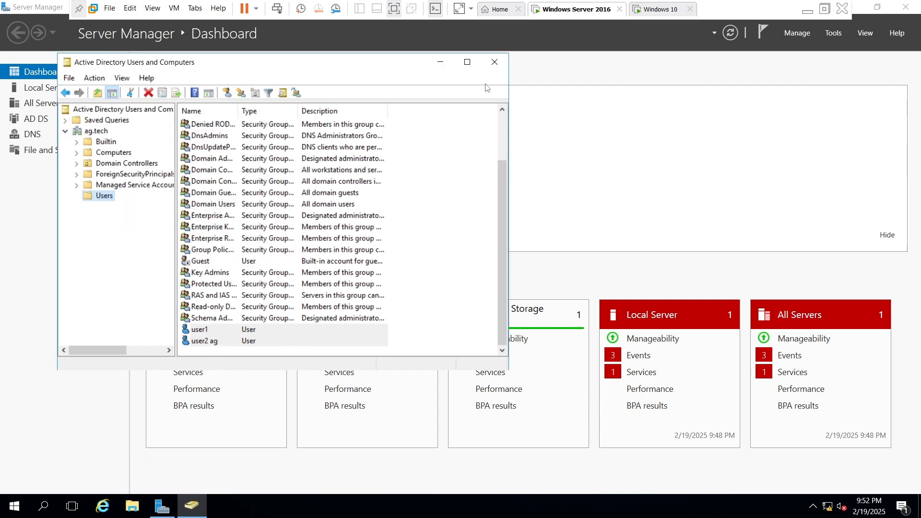
Close the directory and server management windows, and set the Windows Server 2016 virtual machine's network adapter to Bridged
left_click(496, 63)
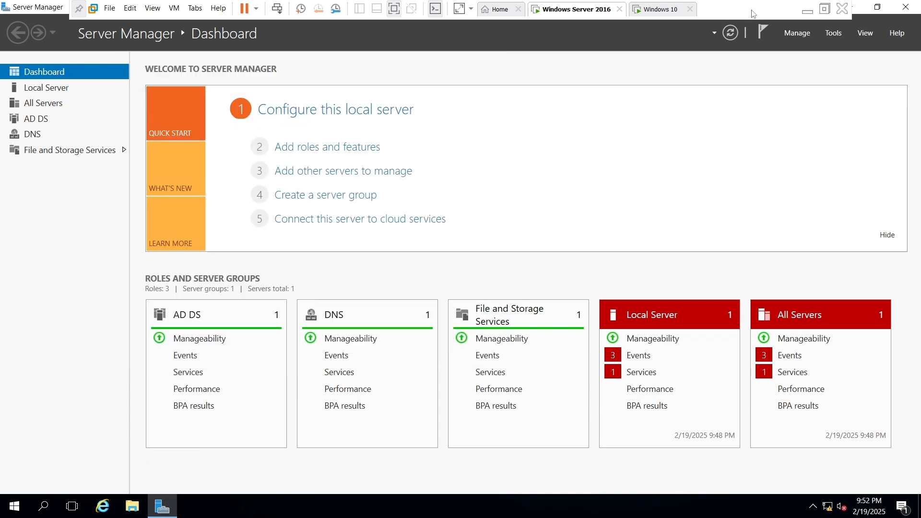
left_click(911, 6)
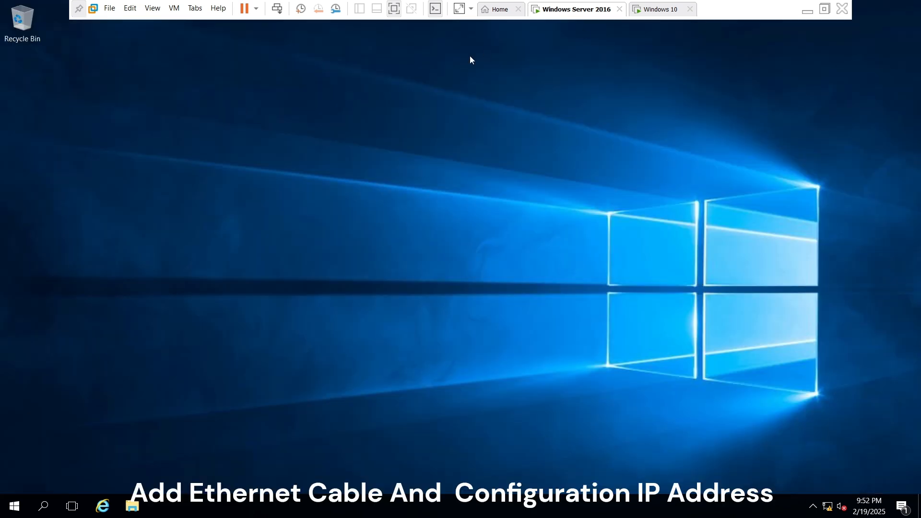
right_click(566, 13)
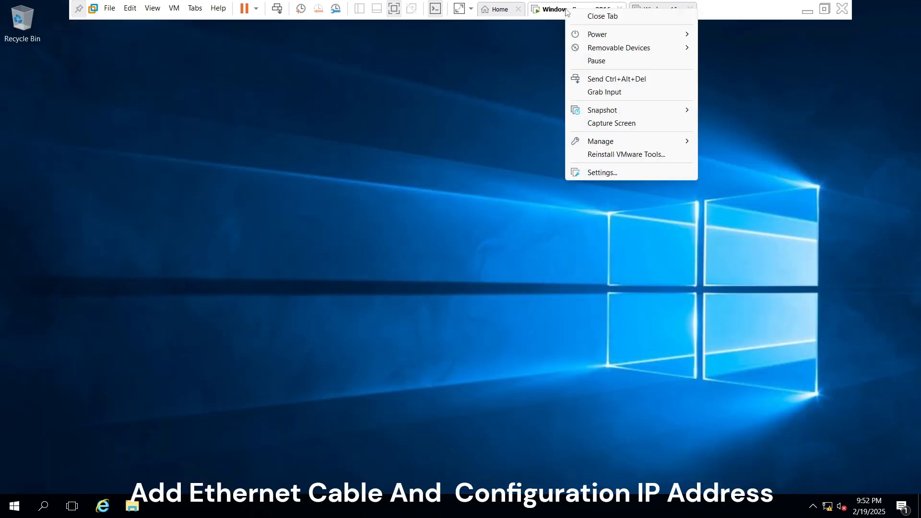
left_click(591, 174)
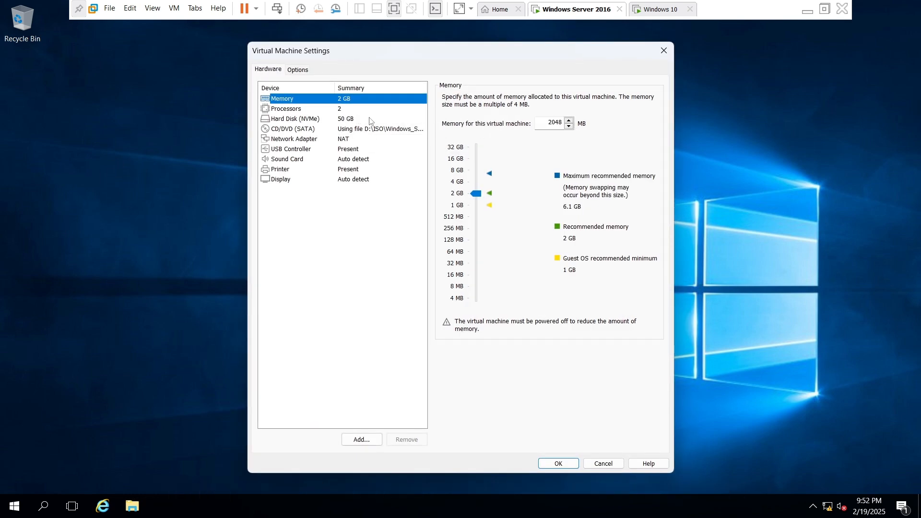
left_click(325, 142)
left_click(446, 139)
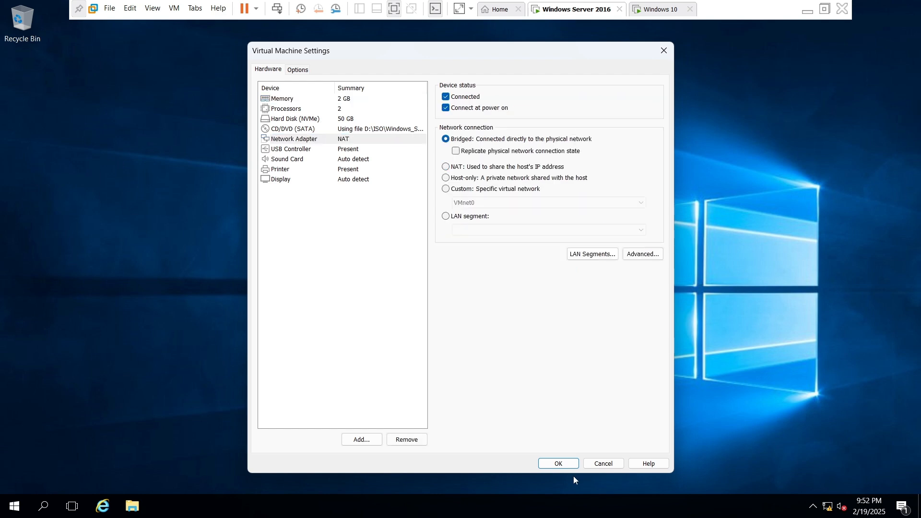
left_click(559, 463)
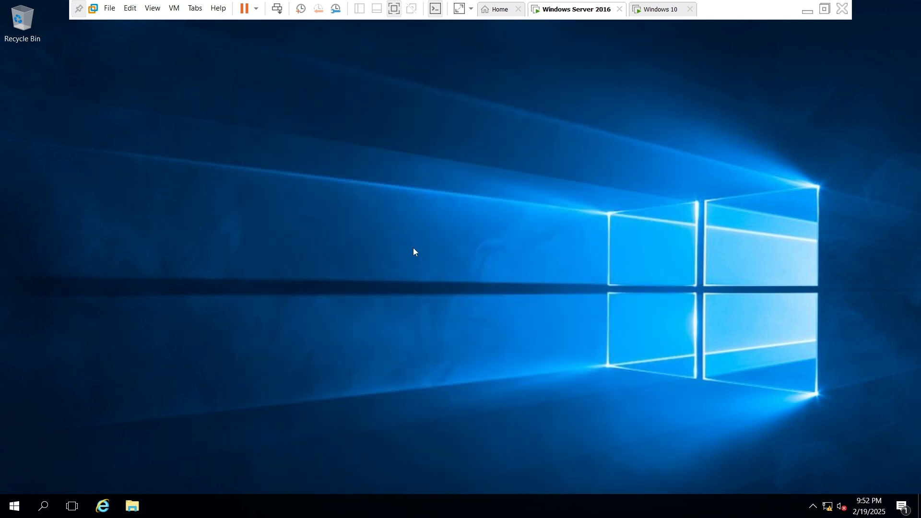
Open Network Connections with ncpa.cpl and bring up the Internet Protocol Version 4 properties of Ethernet0
key("super+r")
type("nc")
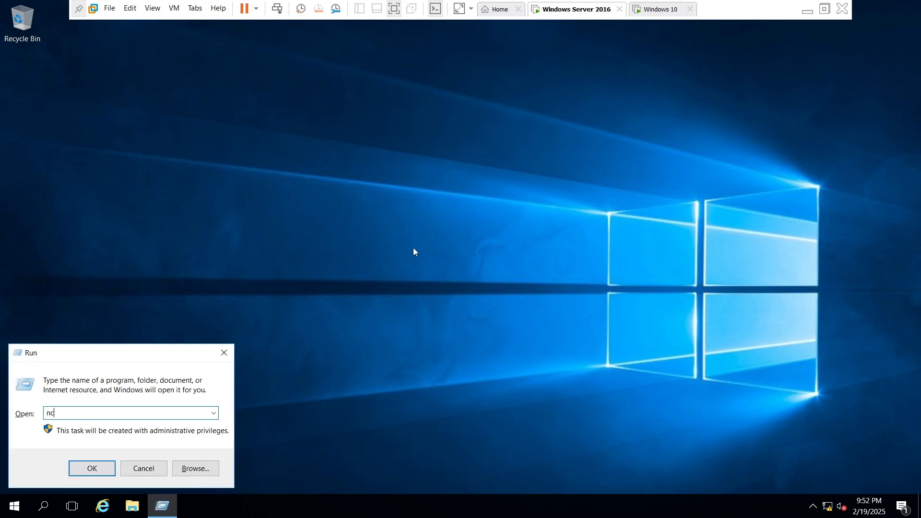
type("pa.cpl")
key("Return")
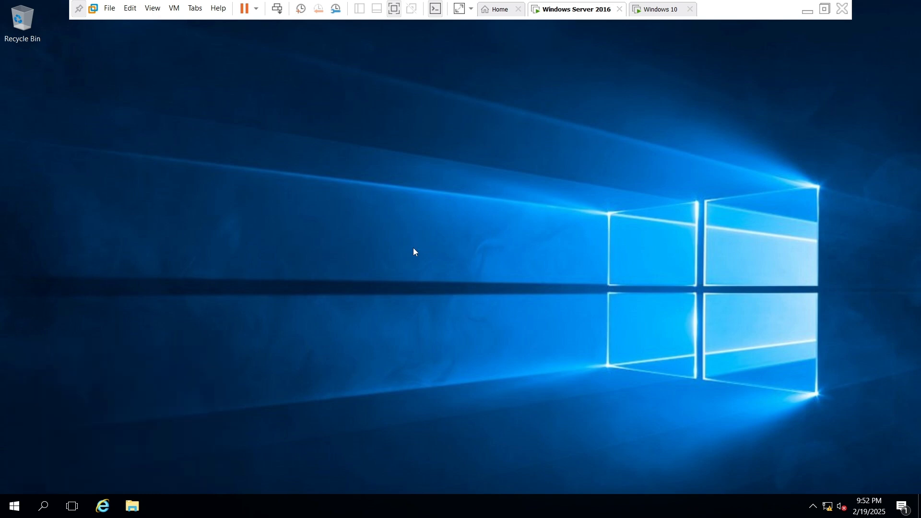
double_click(166, 151)
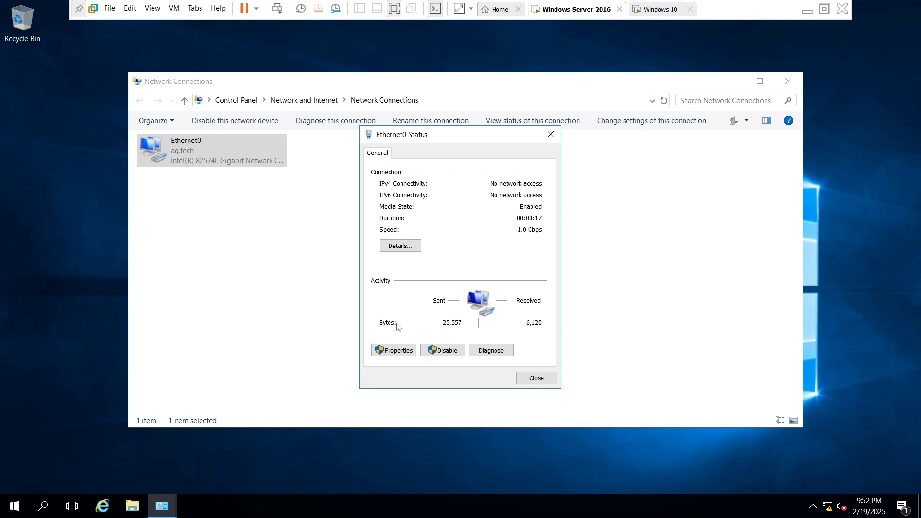
left_click(390, 349)
left_click(462, 269)
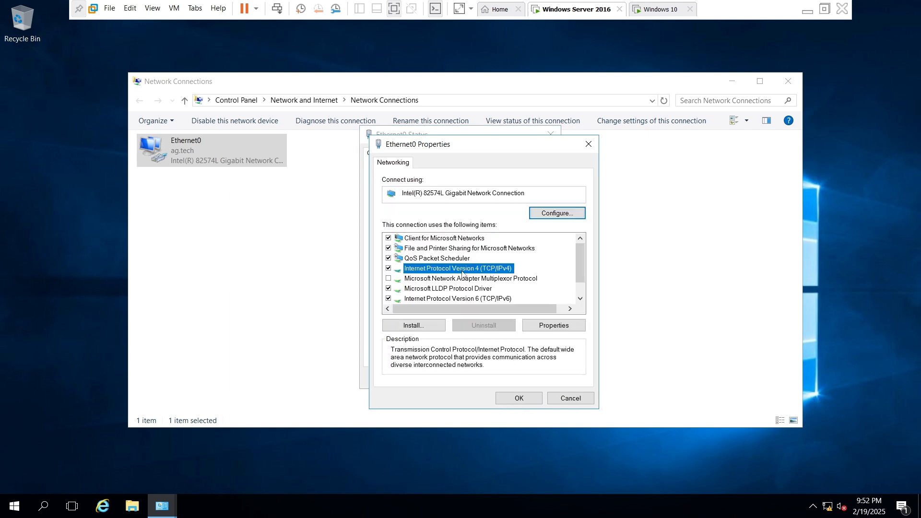
left_click(554, 327)
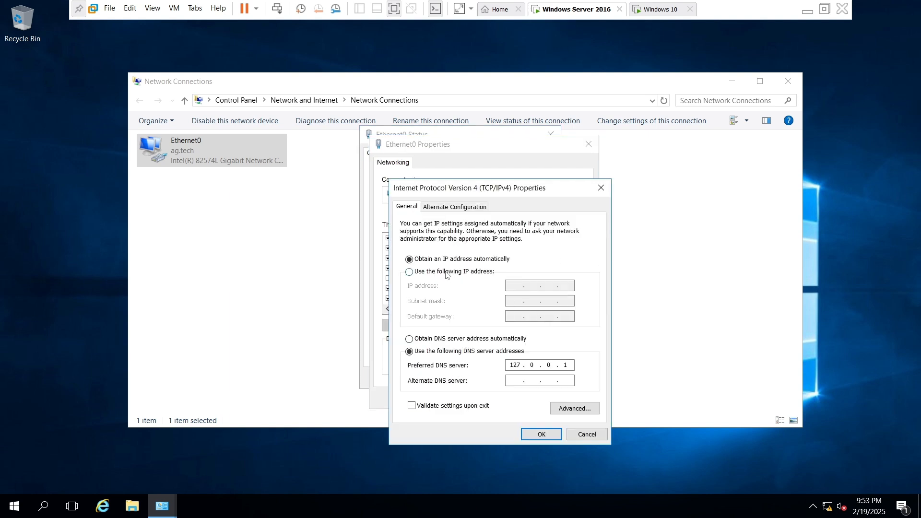
Assign static IP address 192.168.10.10, subnet mask 255.255.255.0 and default gateway 192.168.10.1 to Ethernet0
left_click(447, 272)
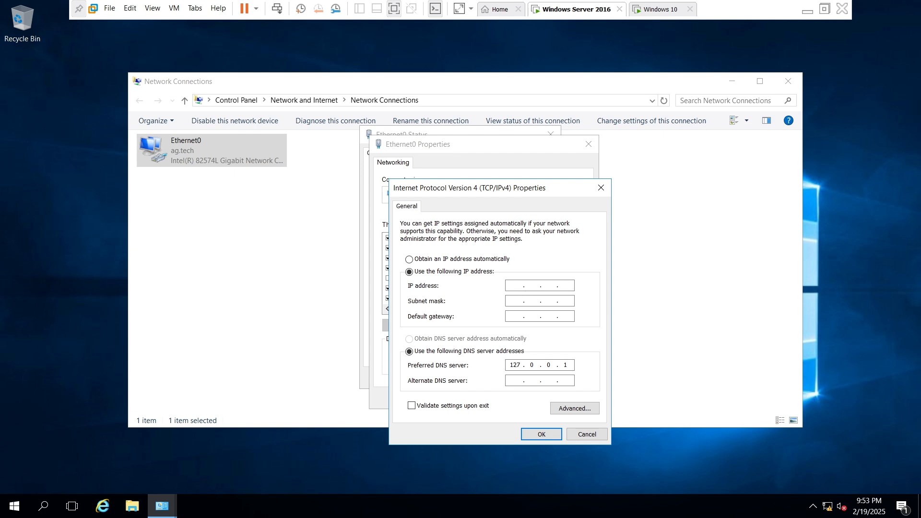
type("192 . 168 . 10 . 10")
key("Tab")
key("Tab")
type("192.168.")
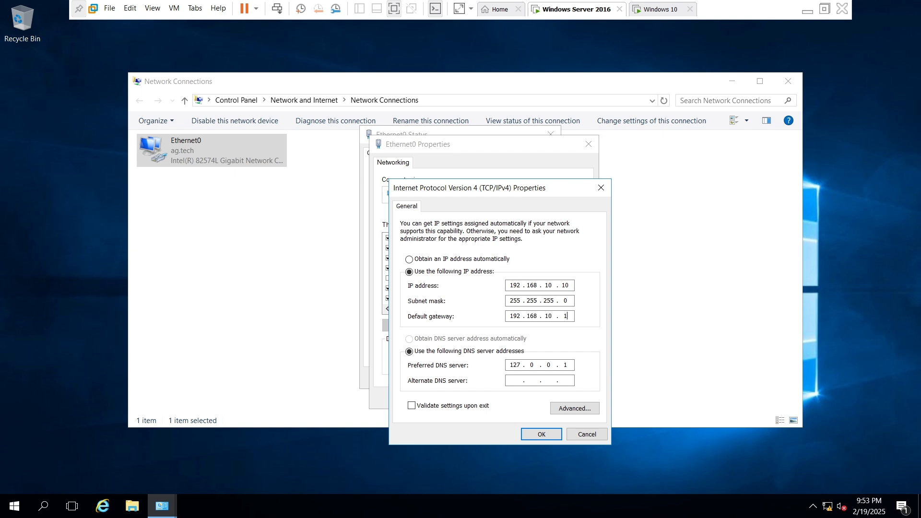
type("10.1")
Set the preferred DNS server to 192.168.10.10, apply the IPv4 settings and close the Ethernet0 dialogs
key("Tab")
key("Tab")
type("192 . 168 . 10 . 10")
left_click(541, 435)
left_click(519, 397)
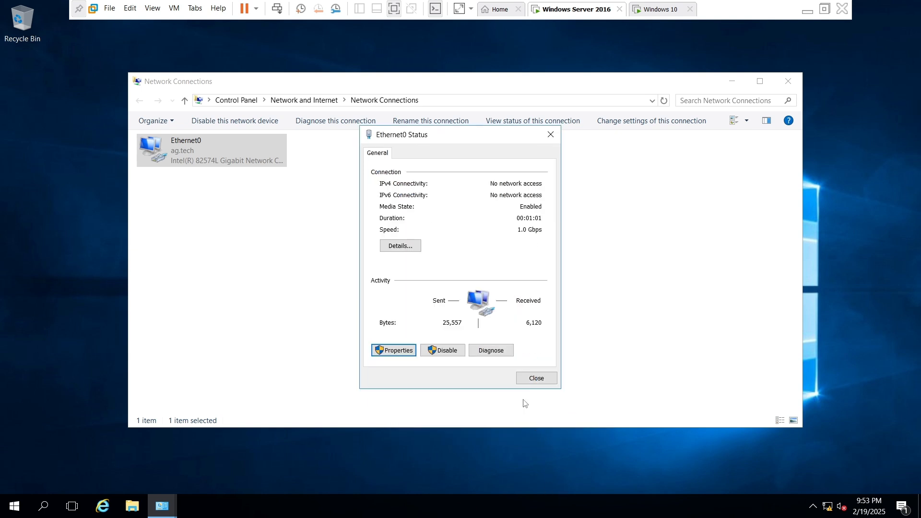
left_click(538, 378)
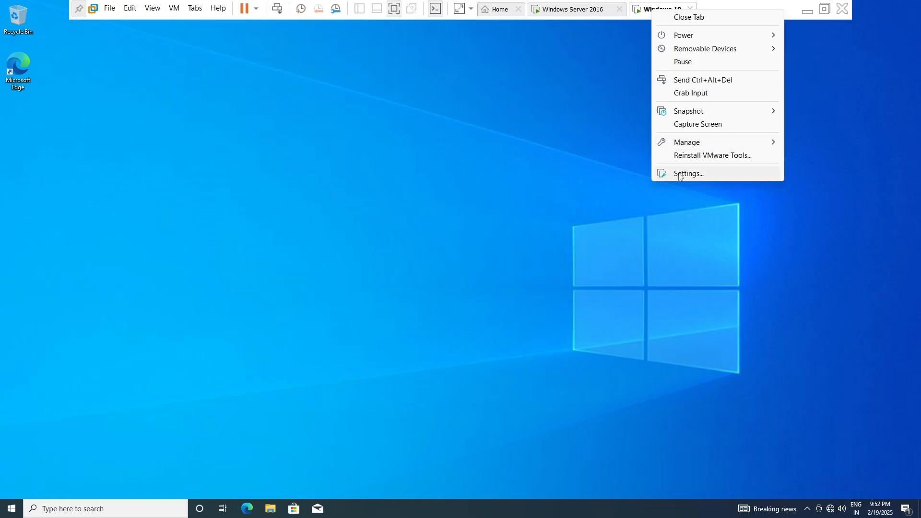
Set the Windows 10 virtual machine's network adapter to Bridged and allow the PC to be discoverable on Network 2
left_click(681, 175)
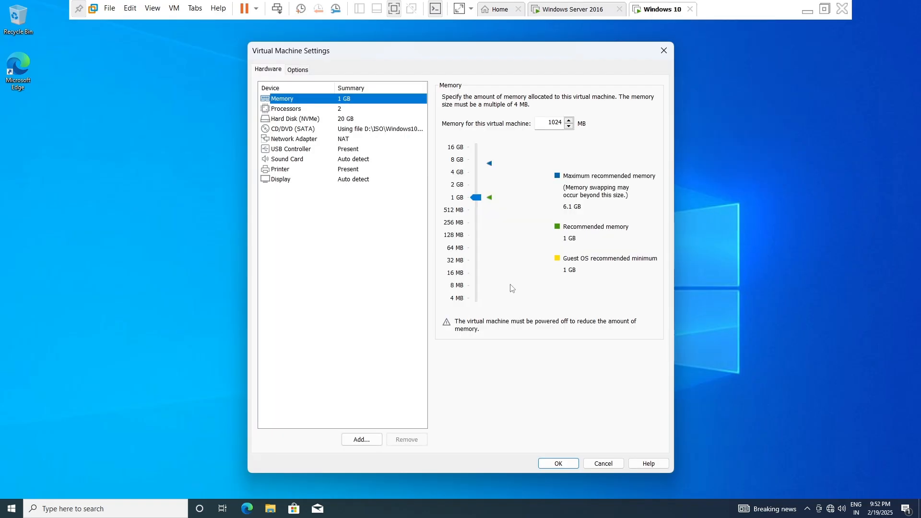
left_click(336, 139)
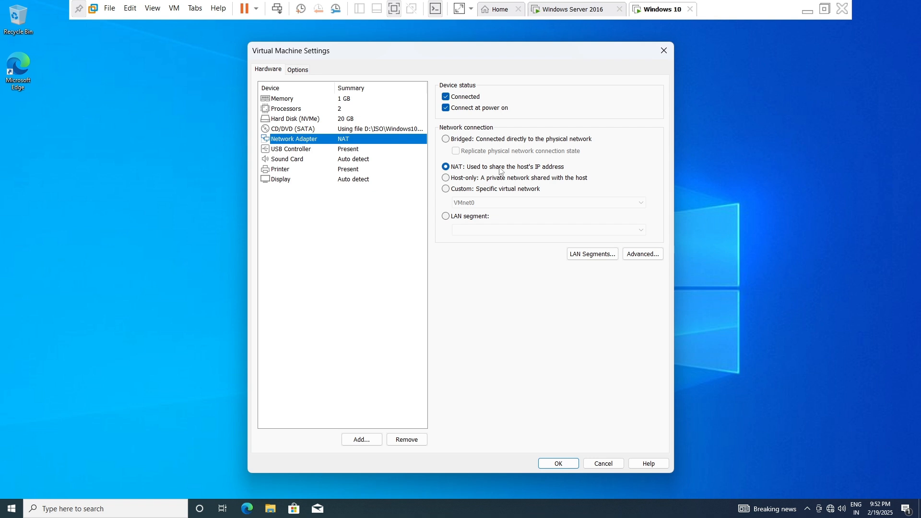
left_click(445, 139)
left_click(560, 464)
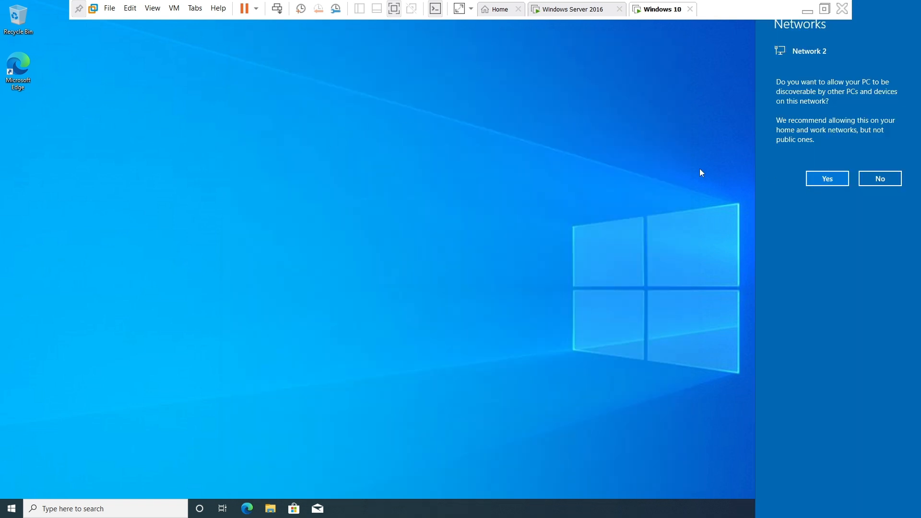
left_click(828, 181)
In Windows 10, open Network Connections with ncpa.cpl and bring up the Internet Protocol Version 4 properties of Ethernet0
key("super+r")
type("n")
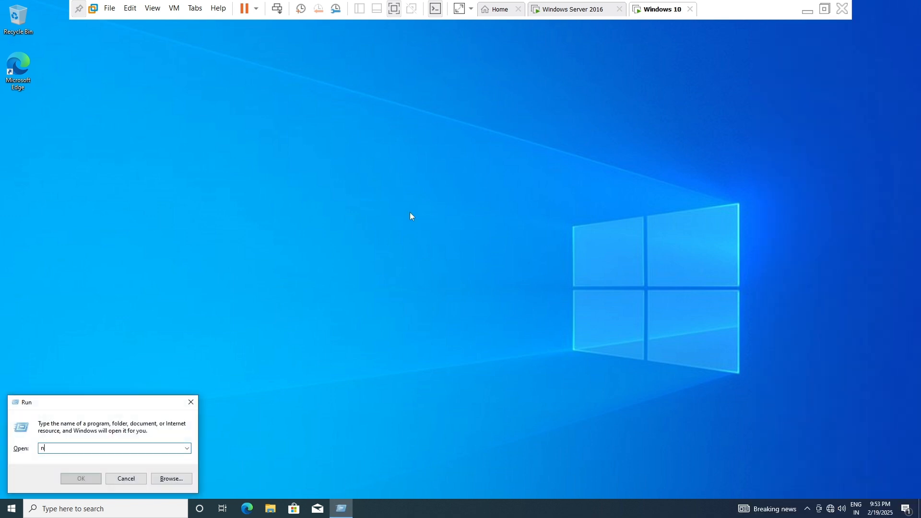
type("cpa.cpl")
key("Return")
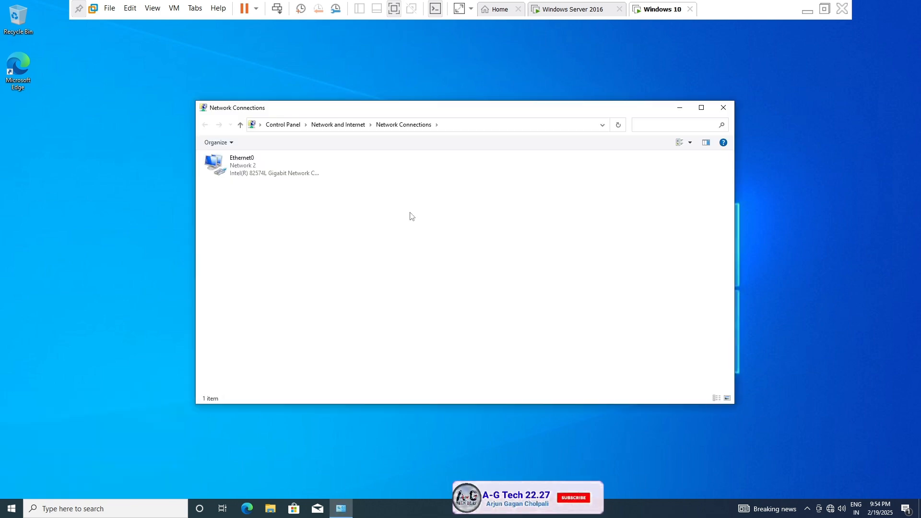
double_click(243, 174)
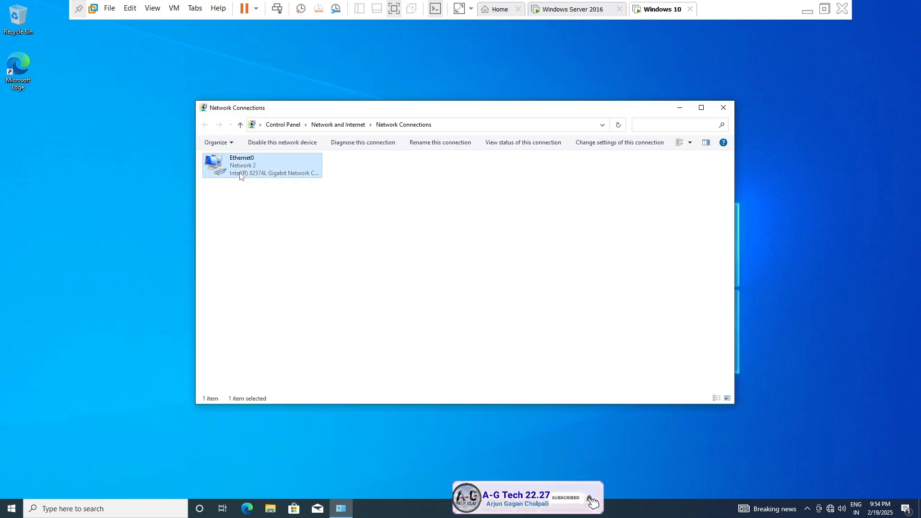
left_click(402, 333)
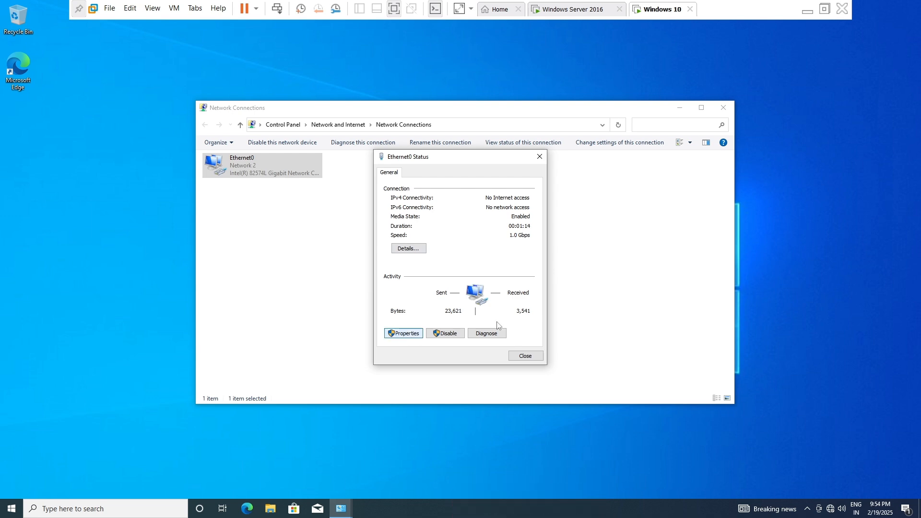
left_click(464, 267)
left_click(527, 316)
Assign static IP 192.168.10.20, subnet mask 255.255.255.0, gateway 192.168.10.1 and preferred DNS 192.168.10.10 to Ethernet0, then close the network windows
left_click(453, 272)
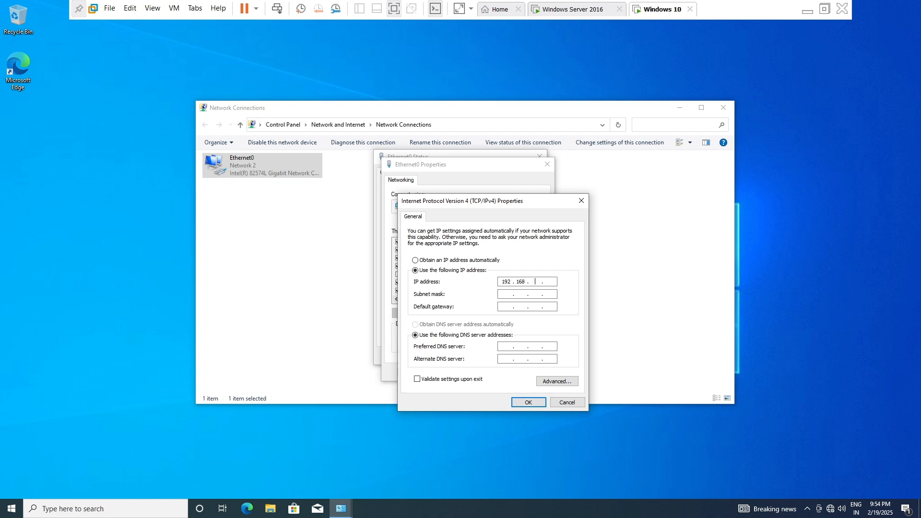
key("Tab")
key("Tab")
type("192.168.")
left_click(528, 402)
left_click(495, 372)
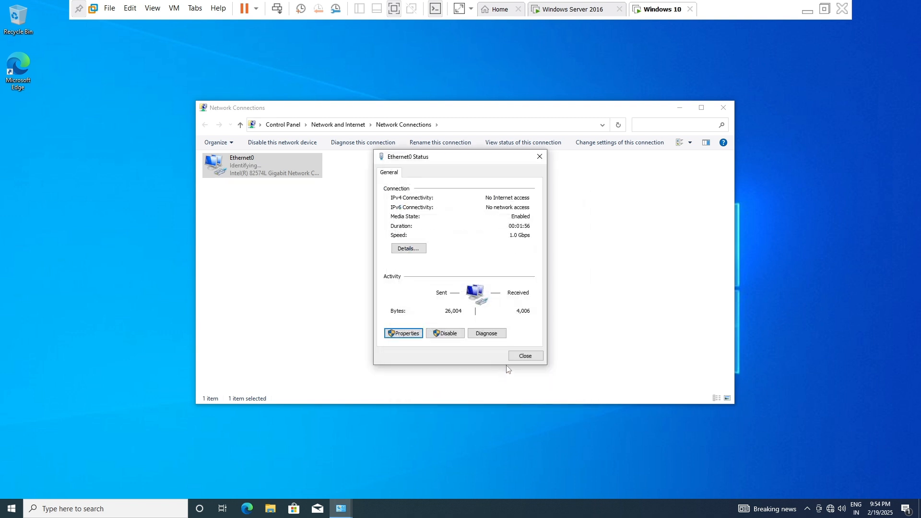
left_click(524, 356)
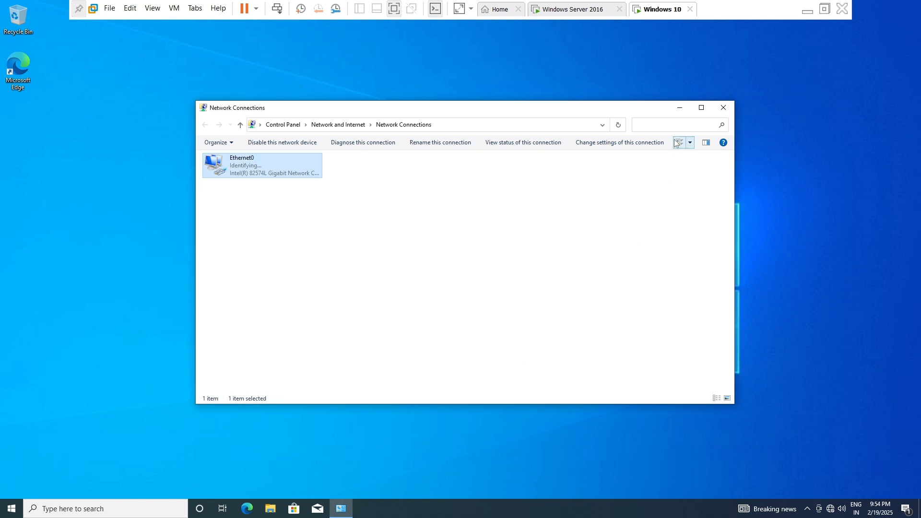
left_click(724, 107)
Ping the server's IP address from Windows 10, then switch to the Windows Server 2016 virtual machine
key("super+r")
key("BackSpace")
type("ping 192.168.")
key("Return")
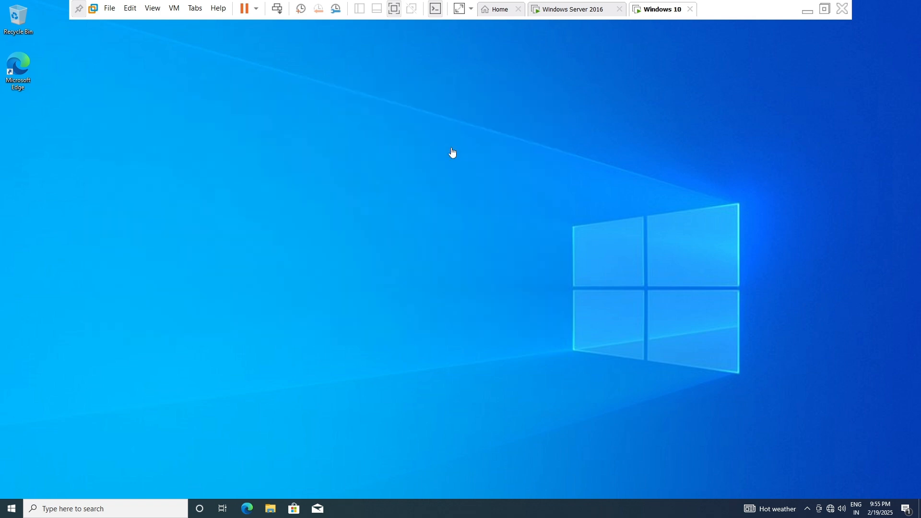
left_click(583, 9)
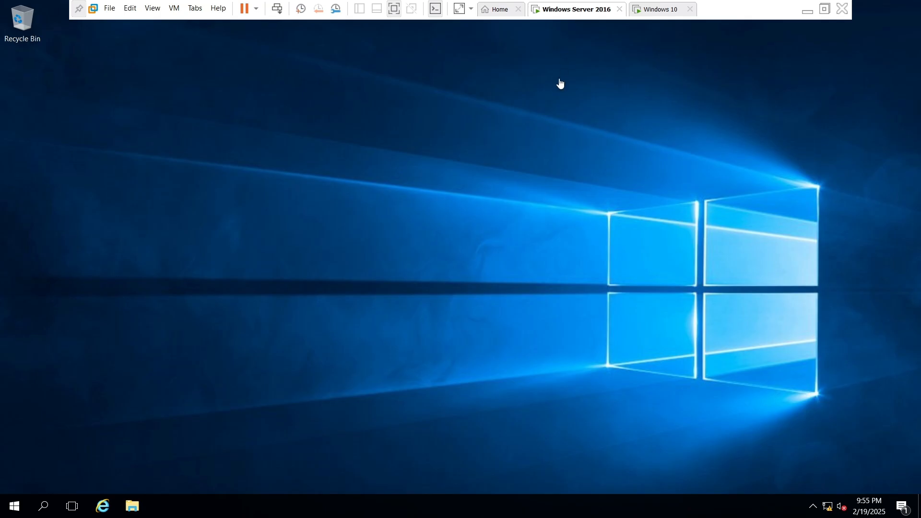
key("super+r")
key("BackSpace")
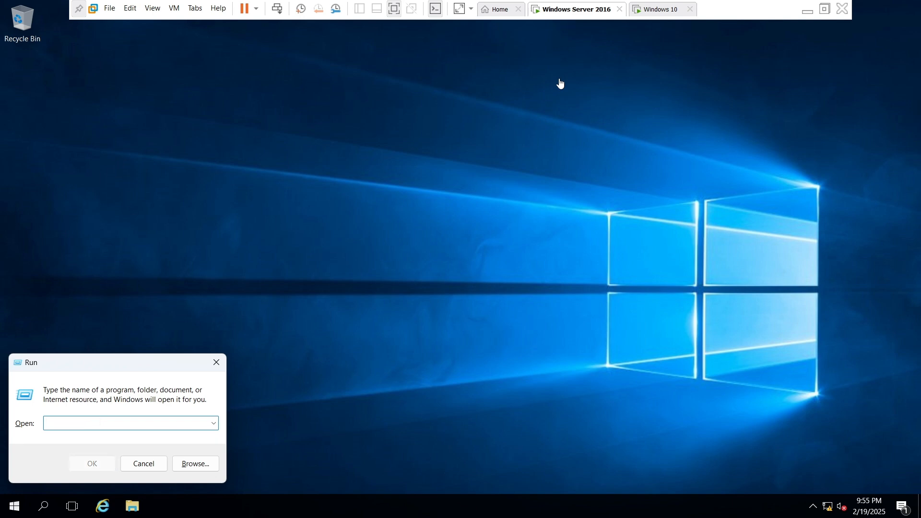
key("Escape")
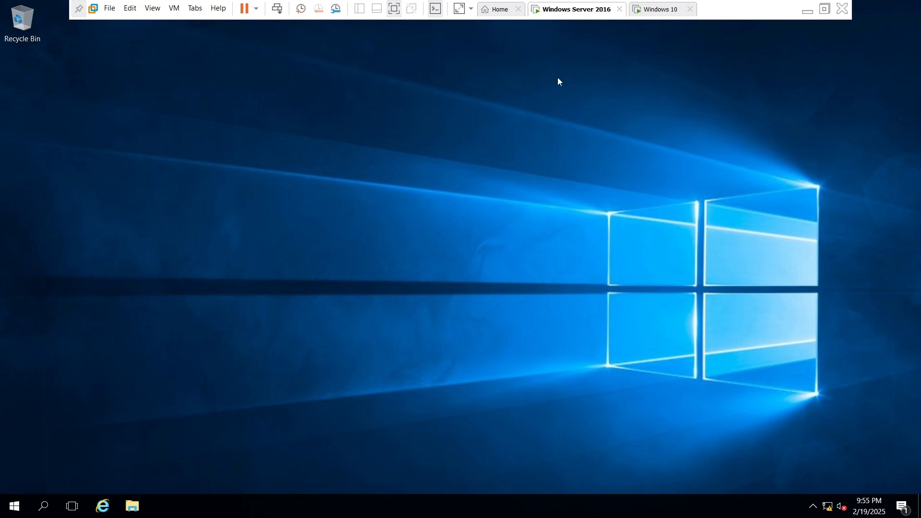
Ping the Windows 10 client at 192.168.10.20 from Windows Server 2016
key("super+r")
key("BackSpace")
type("ping 19216")
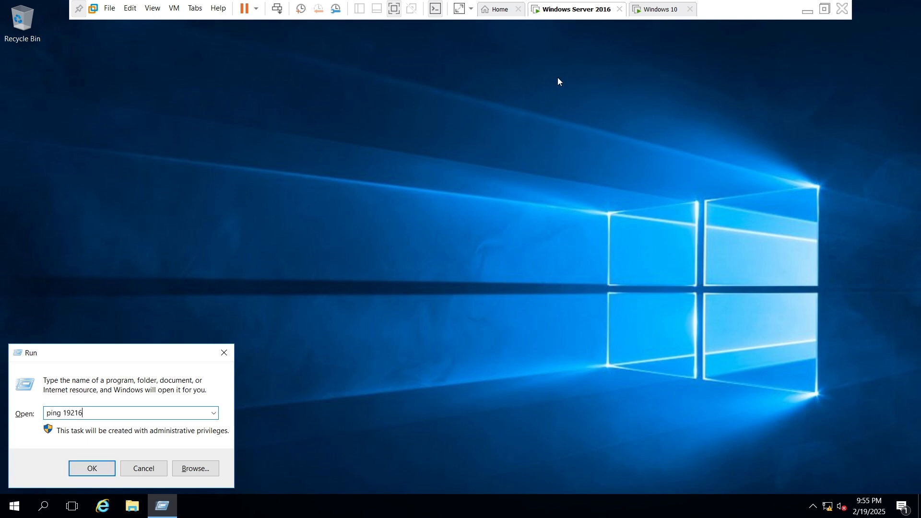
type("8")
key("BackSpace")
key("BackSpace")
type("68.10.20")
key("Return")
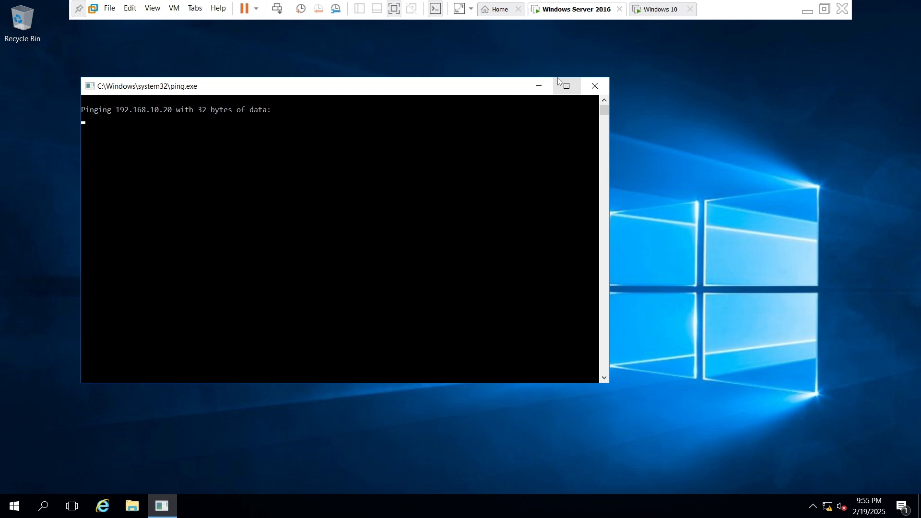
Switch to the Windows 10 virtual machine and open Windows Defender Firewall with firewall.cpl
left_click(645, 6)
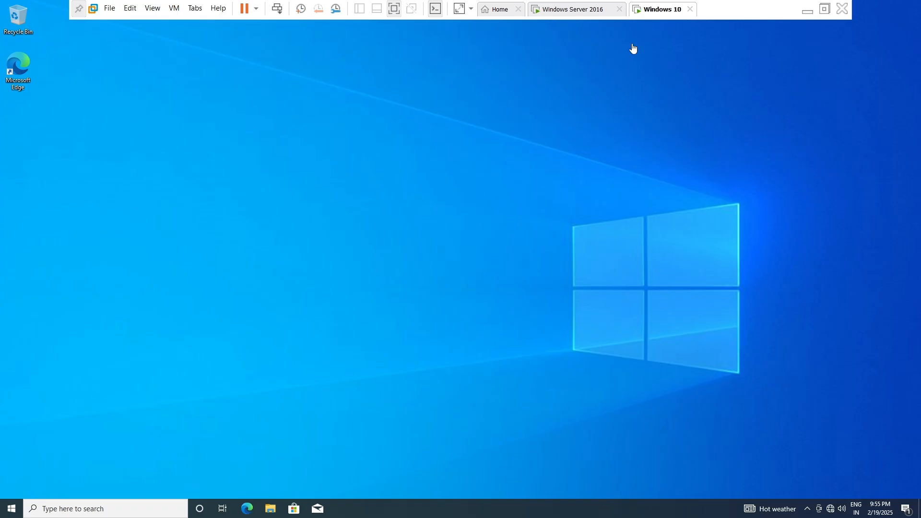
key("super+r")
type("fire")
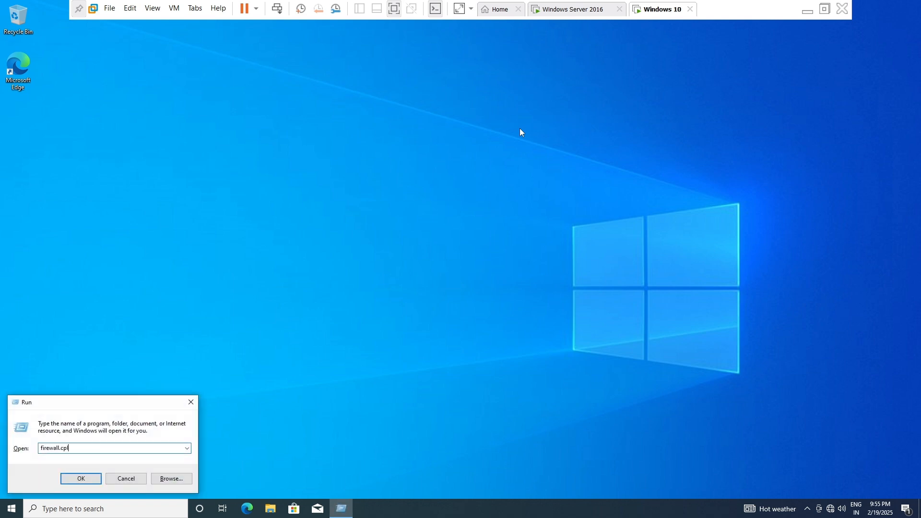
key("Return")
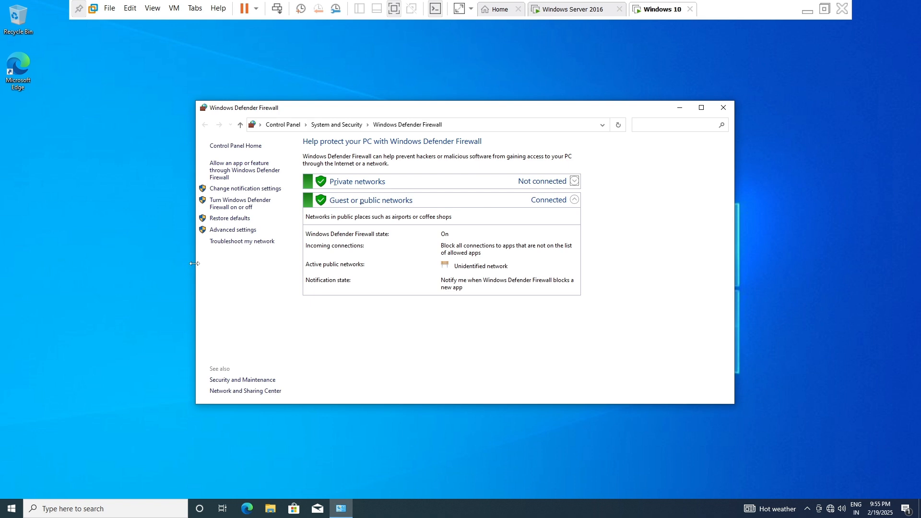
Turn off Windows Defender Firewall for both private and public networks, and close the firewall window
left_click(220, 201)
left_click(355, 215)
left_click(364, 274)
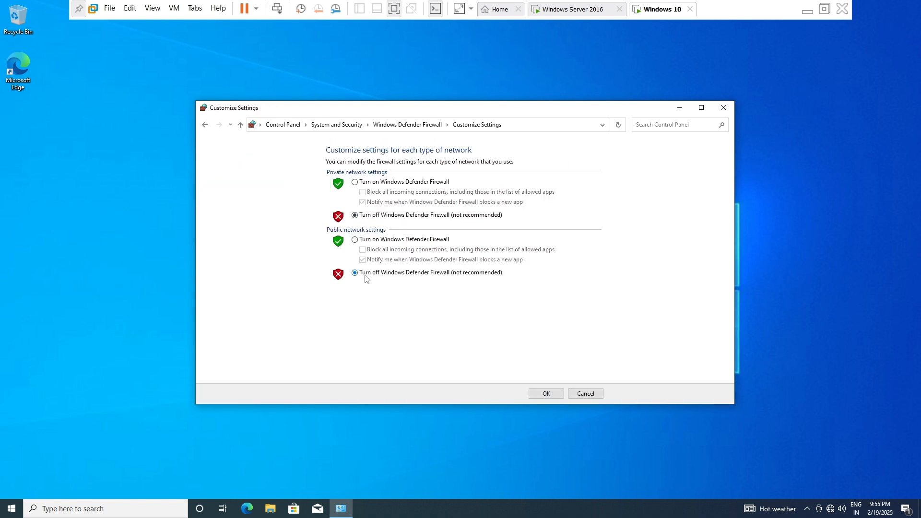
left_click(547, 394)
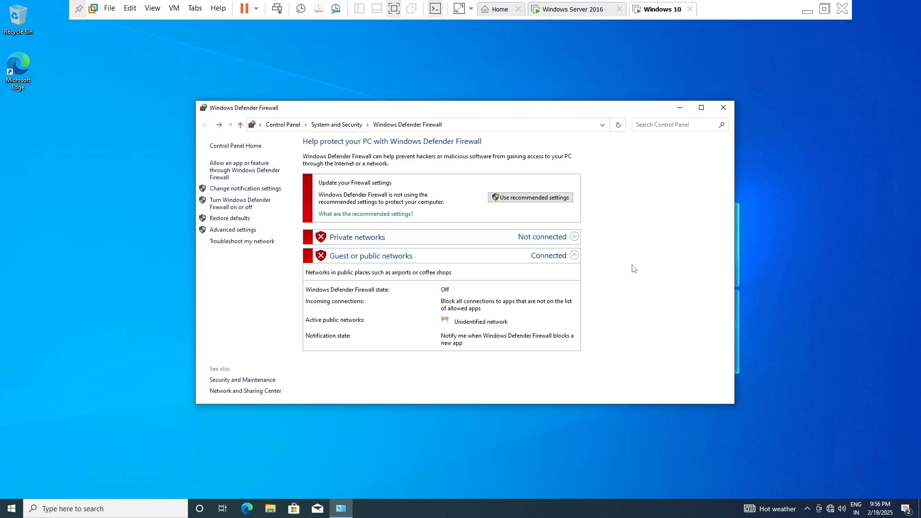
left_click(720, 111)
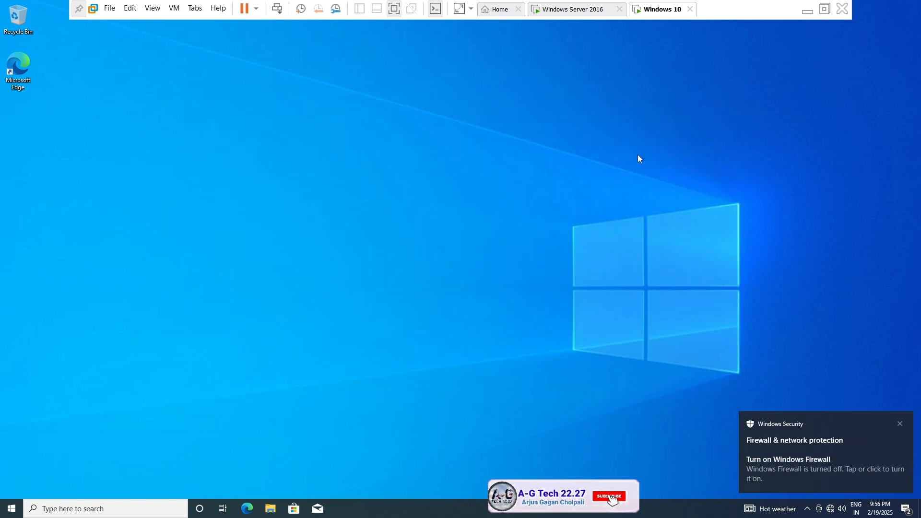
Switch back to Windows Server 2016, repeat the ping to 192.168.10.20 and close the ping window
left_click(558, 6)
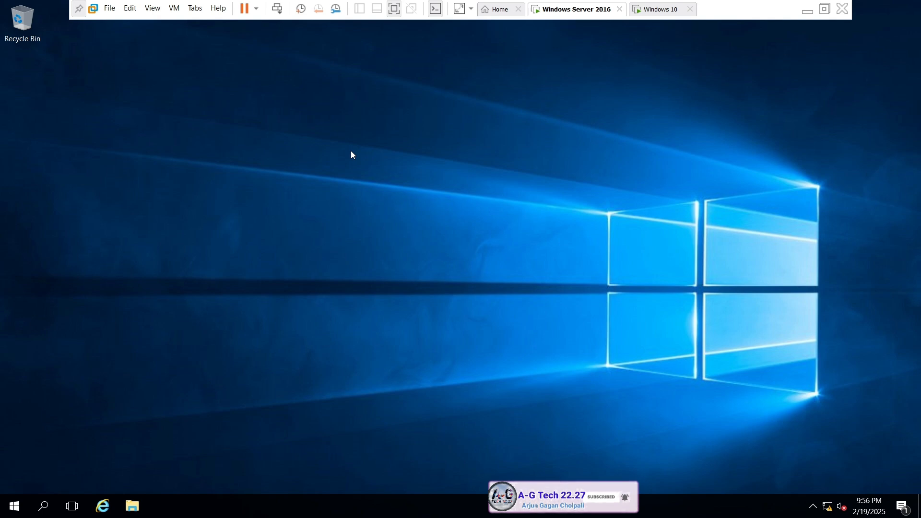
key("super+r")
key("Return")
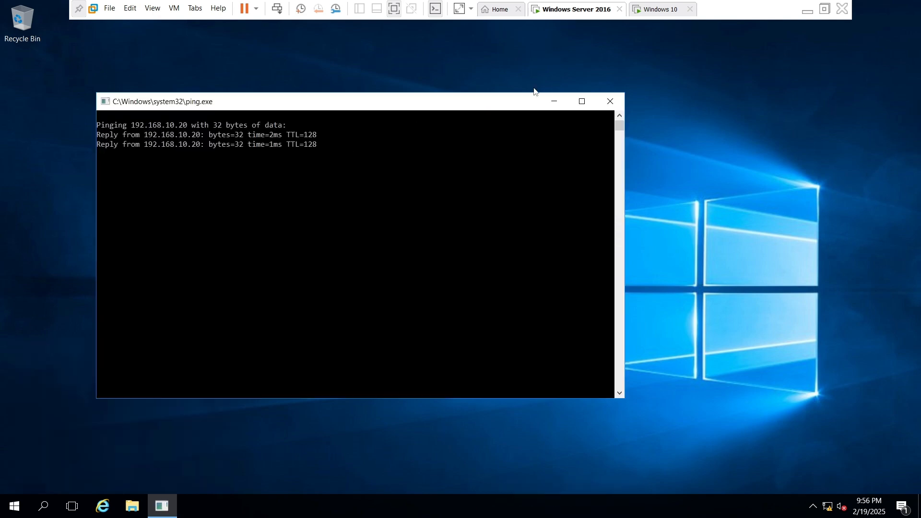
left_click(609, 102)
Switch to the Windows 10 virtual machine and open the About your PC page in Settings
left_click(660, 10)
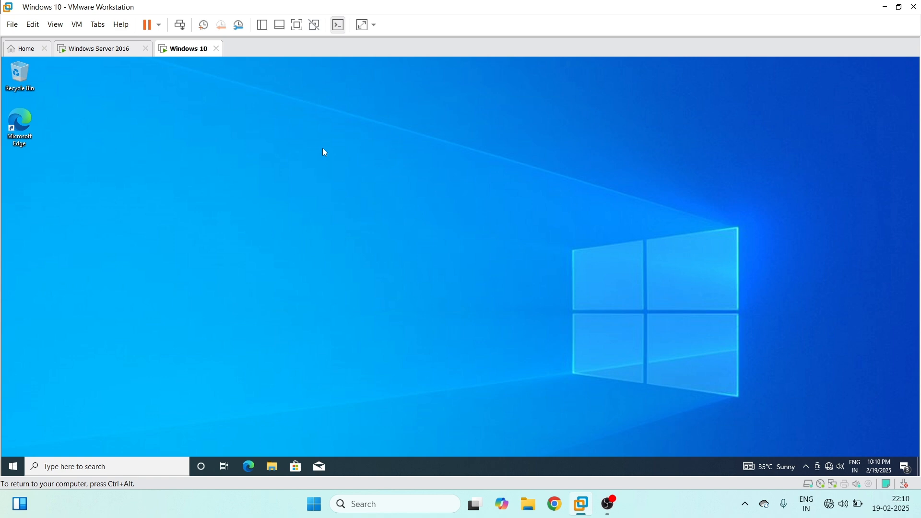
key("super")
type("se")
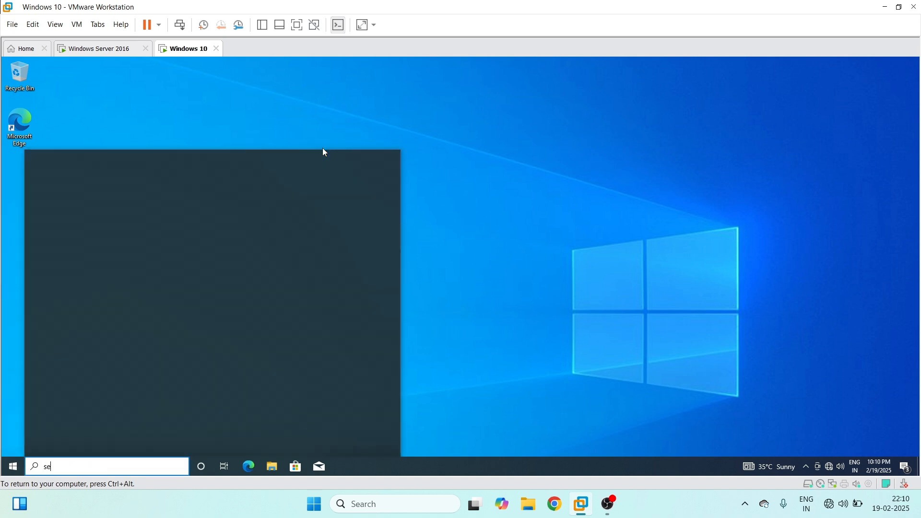
key("Return")
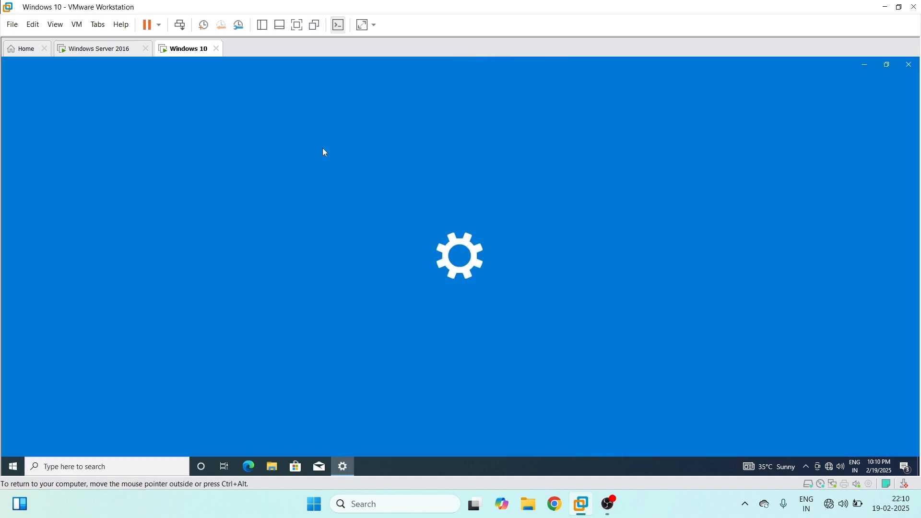
type("abou")
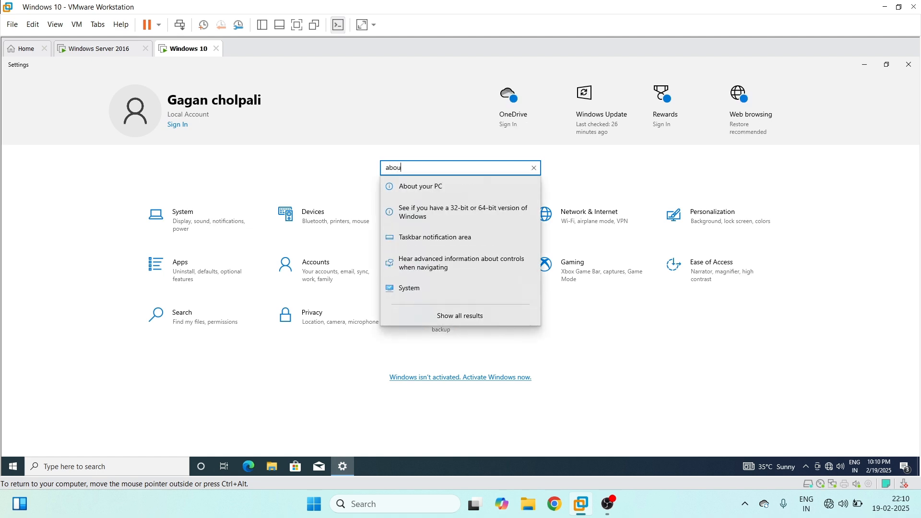
key("Down")
key("Return")
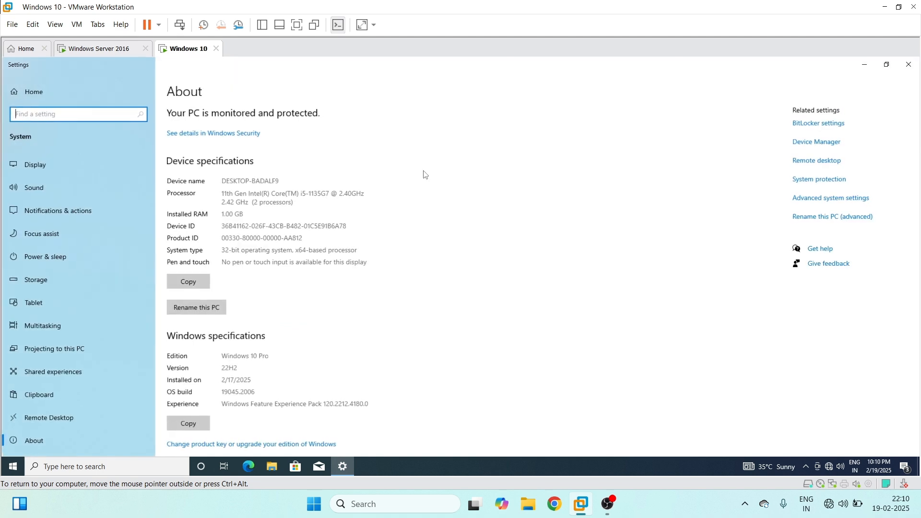
Open the Computer Name/Domain Changes dialog from the advanced system settings and choose Domain membership
left_click(817, 204)
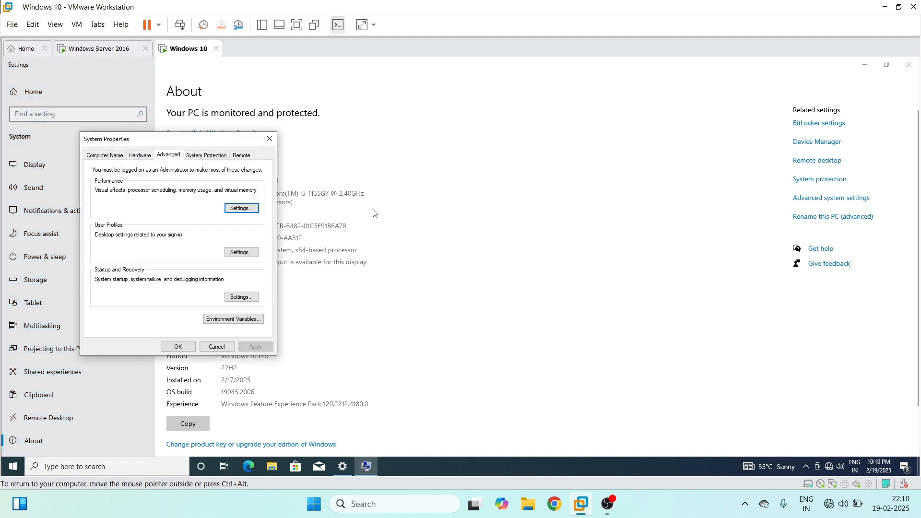
left_click(115, 157)
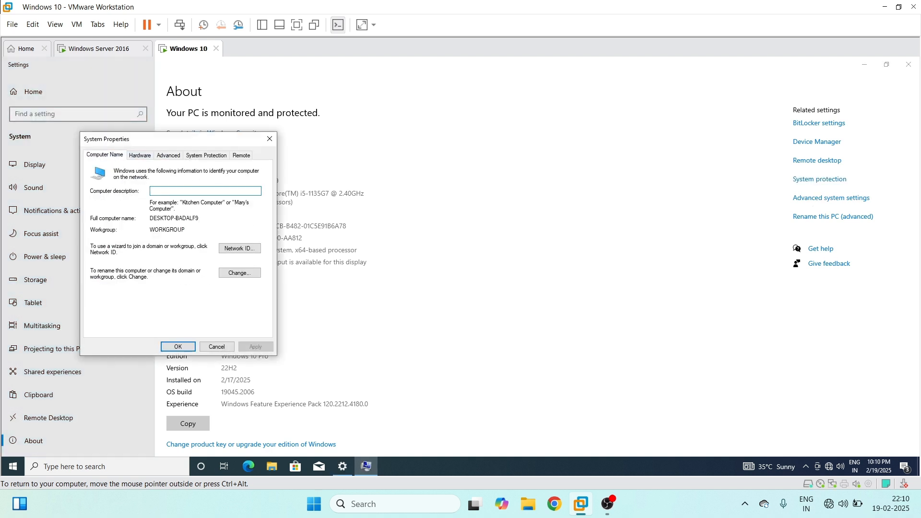
left_click(240, 272)
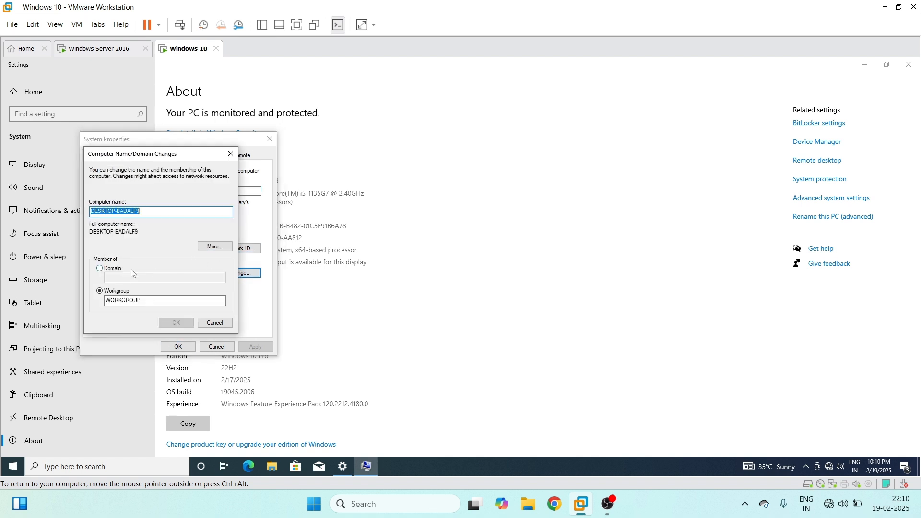
left_click(112, 269)
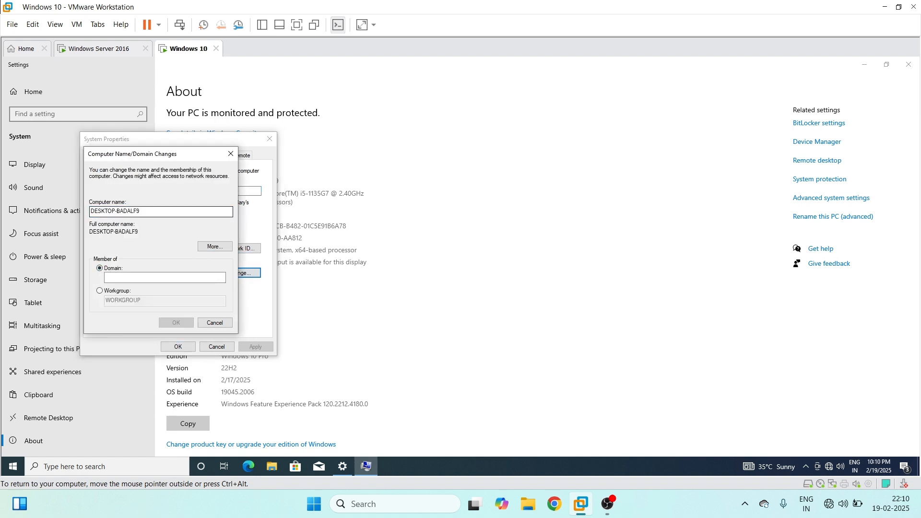
Set the computer name to client-pc, enter ag.tech as the domain, and submit the membership change
left_click(142, 211)
key("BackSpace")
key("BackSpace")
key("BackSpace")
key("BackSpace")
key("BackSpace")
key("BackSpace")
key("BackSpace")
key("BackSpace")
key("BackSpace")
key("BackSpace")
key("BackSpace")
key("BackSpace")
key("BackSpace")
key("BackSpace")
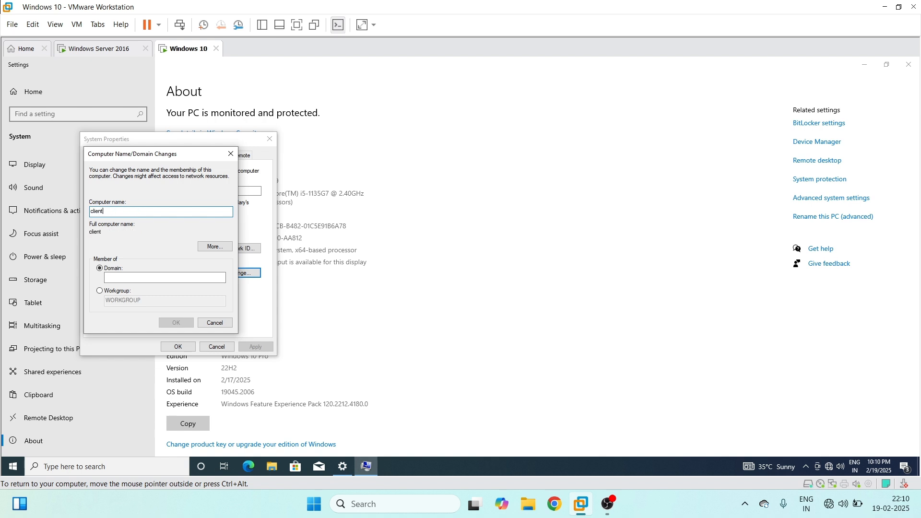
type("client-pc")
left_click(126, 277)
type("ag.tech")
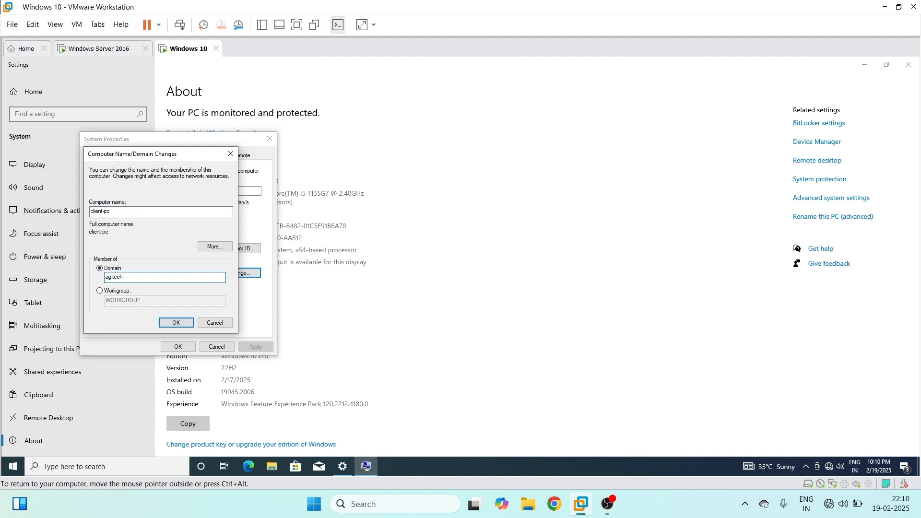
left_click(169, 322)
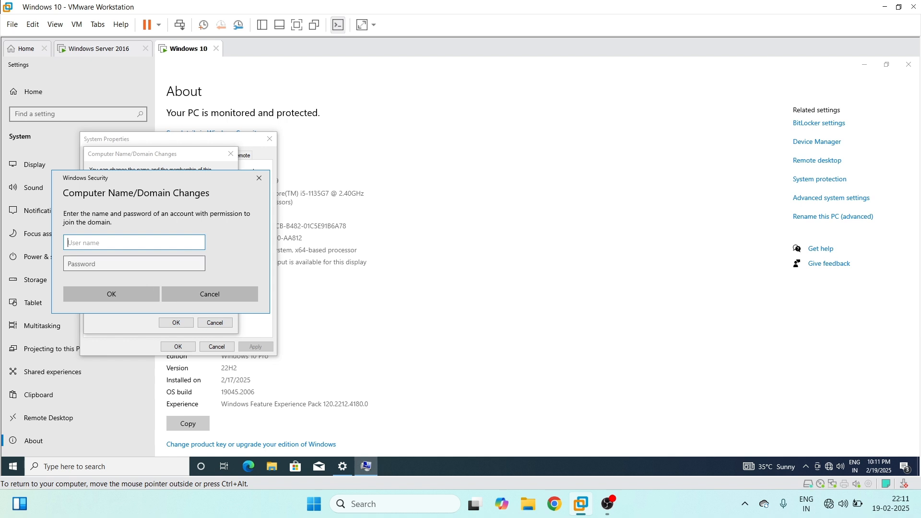
Authorize the domain join with the administrator user name and the account password
type("admin")
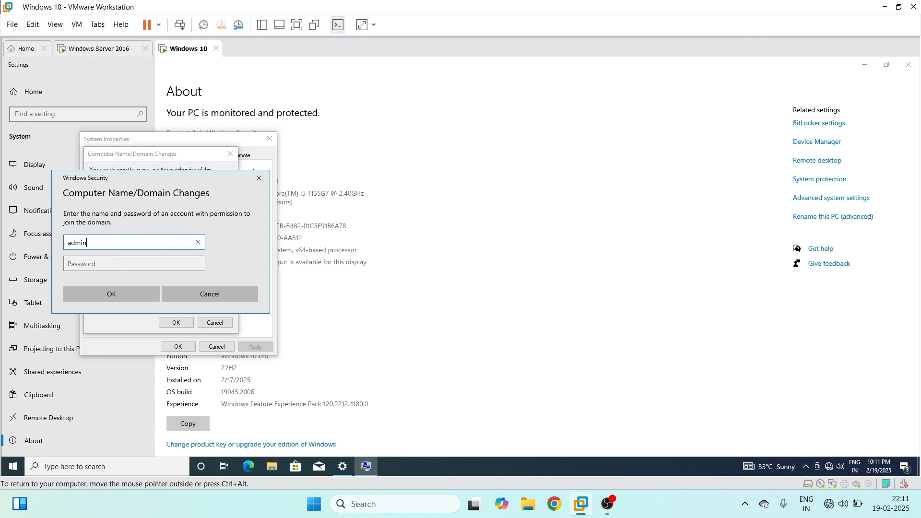
type("istrator")
key("Tab")
type("*****")
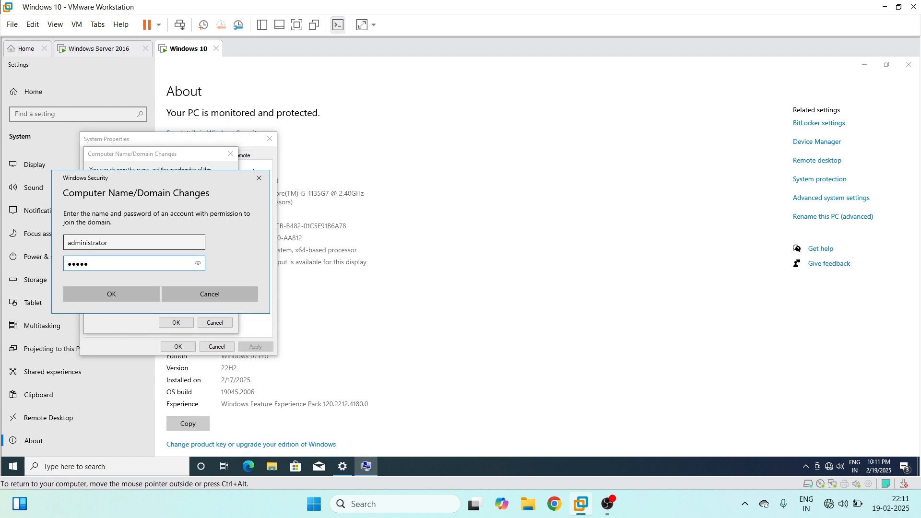
key("Return")
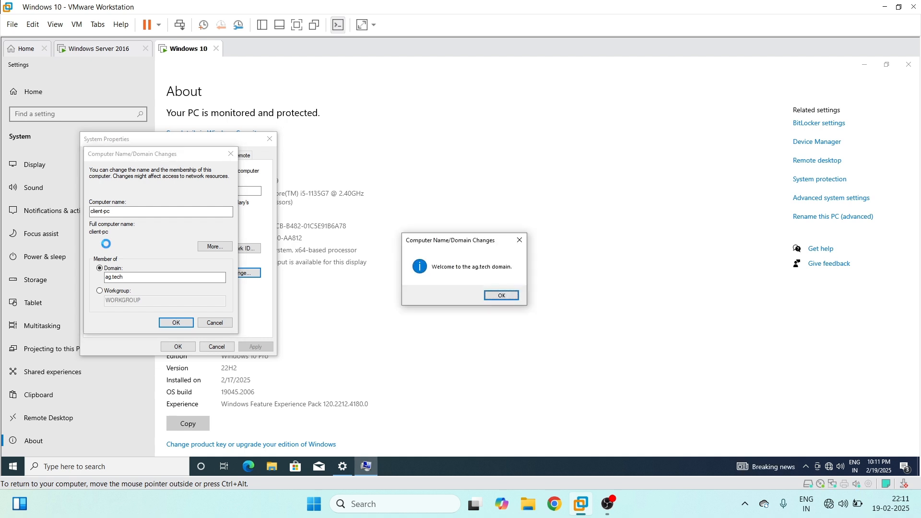
Close the domain-change messages and System Properties, and restart the computer to apply the changes
left_click(507, 298)
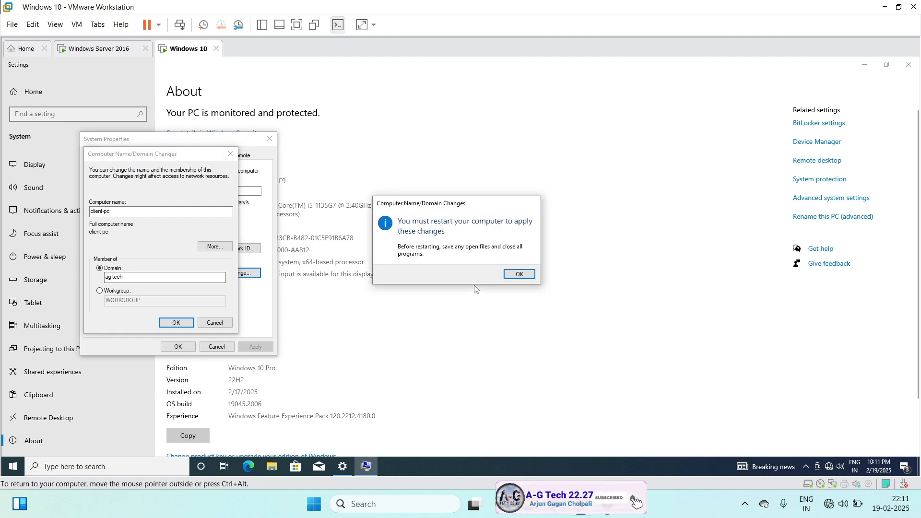
left_click(519, 274)
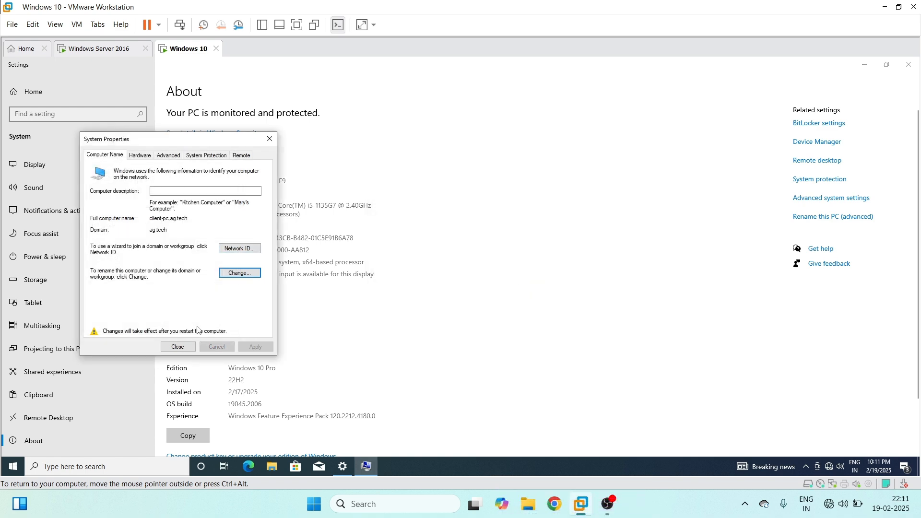
left_click(178, 346)
left_click(453, 271)
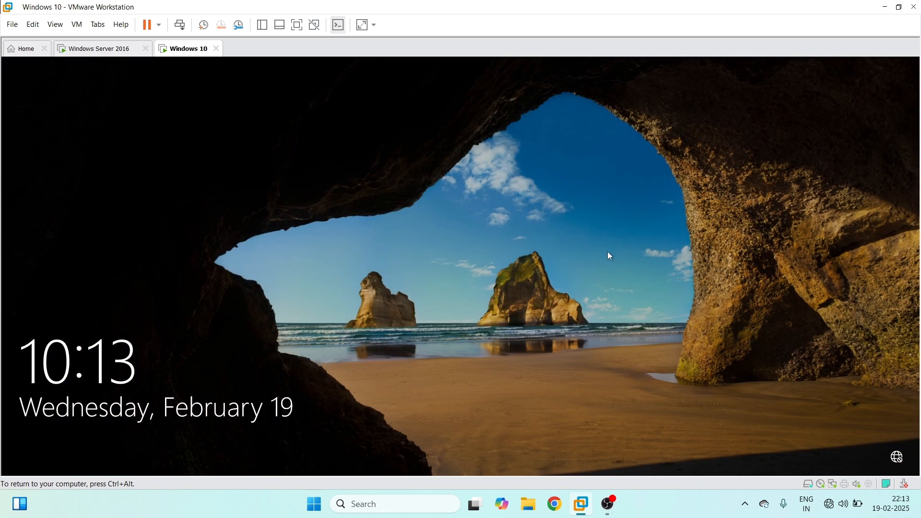
Sign in to the AG domain as another user with the user name user1 and the account password
left_click(608, 253)
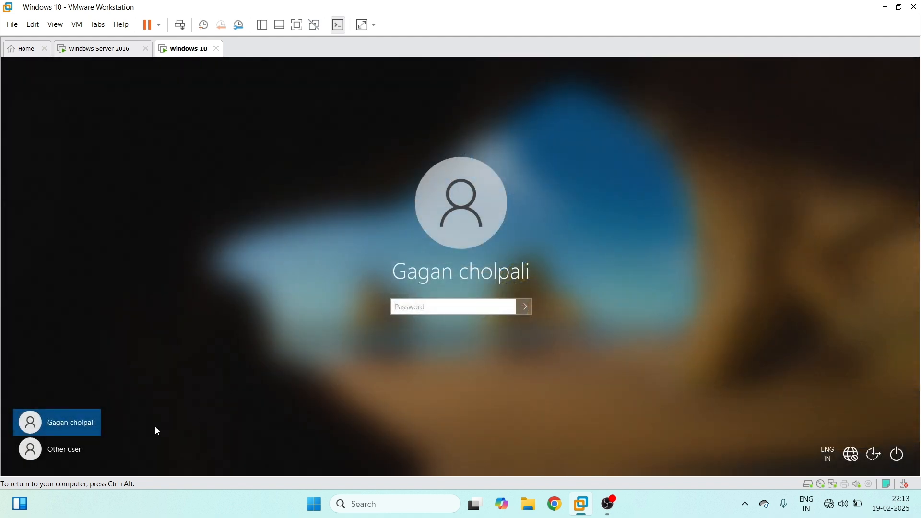
left_click(70, 447)
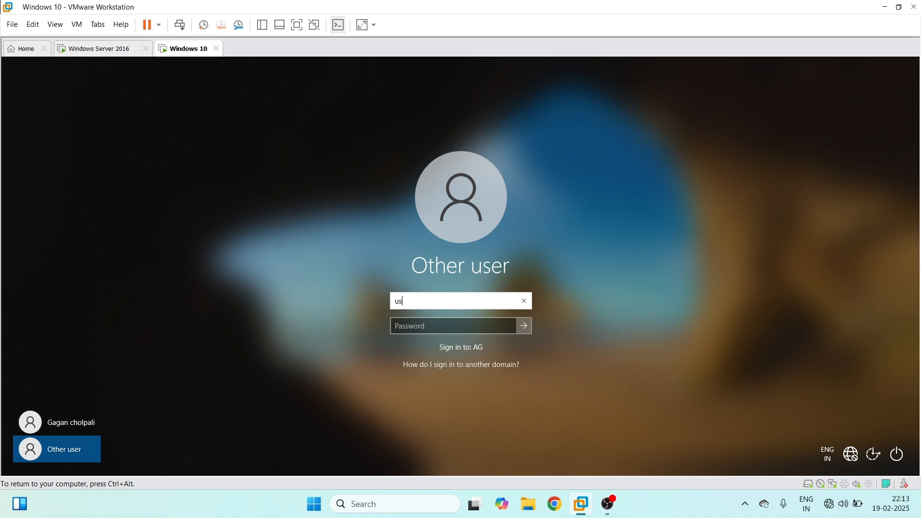
key("Tab")
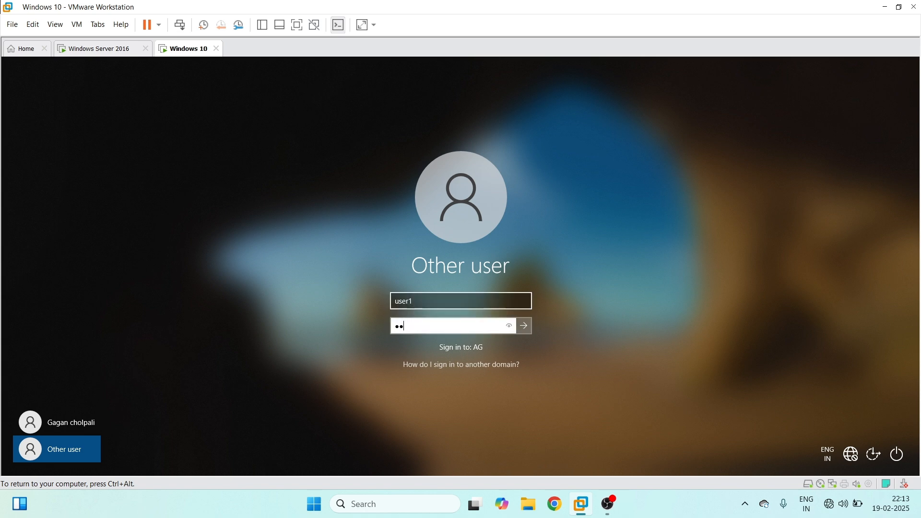
key("Return")
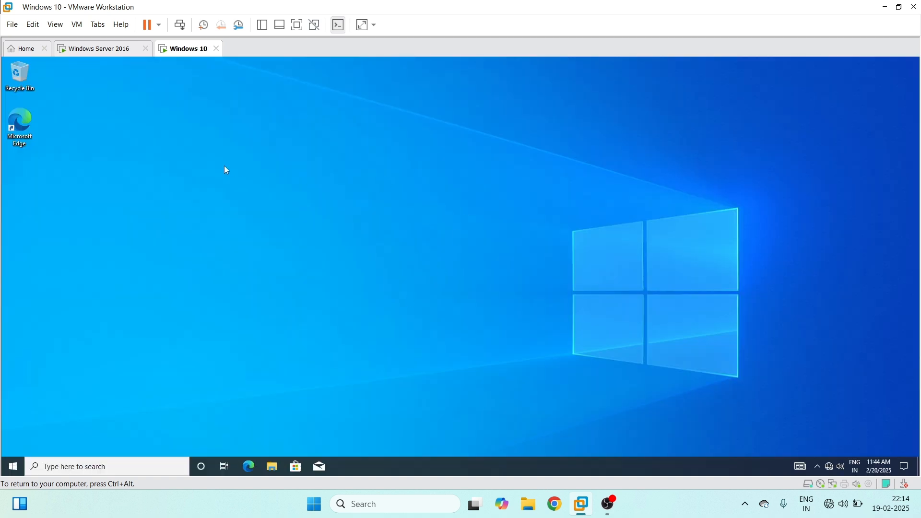
Open the properties of This PC from File Explorer and highlight the full device name to check domain membership
left_click(277, 468)
left_click(235, 266)
right_click(234, 267)
left_click(263, 383)
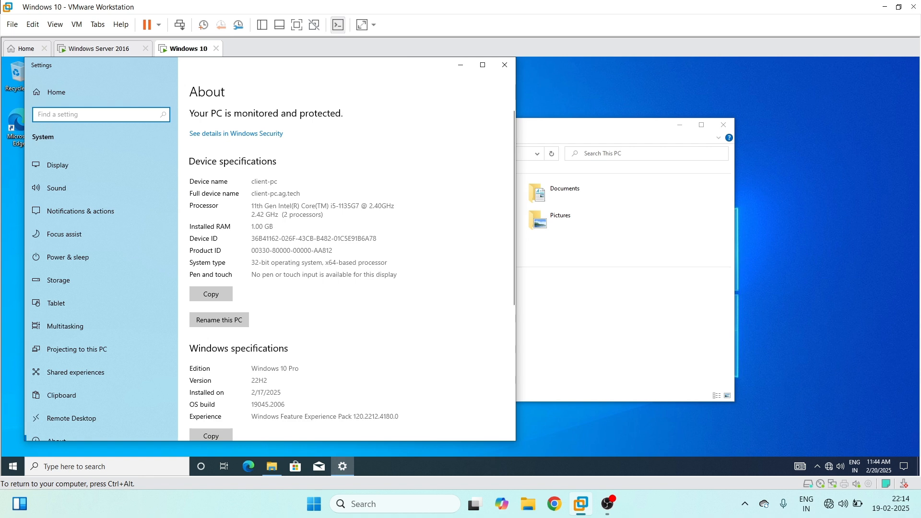
left_click_drag(302, 193, 250, 193)
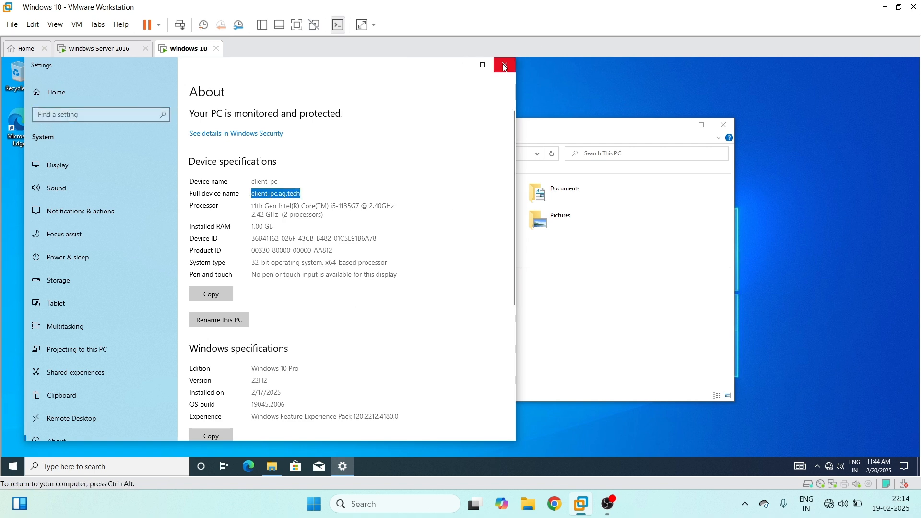